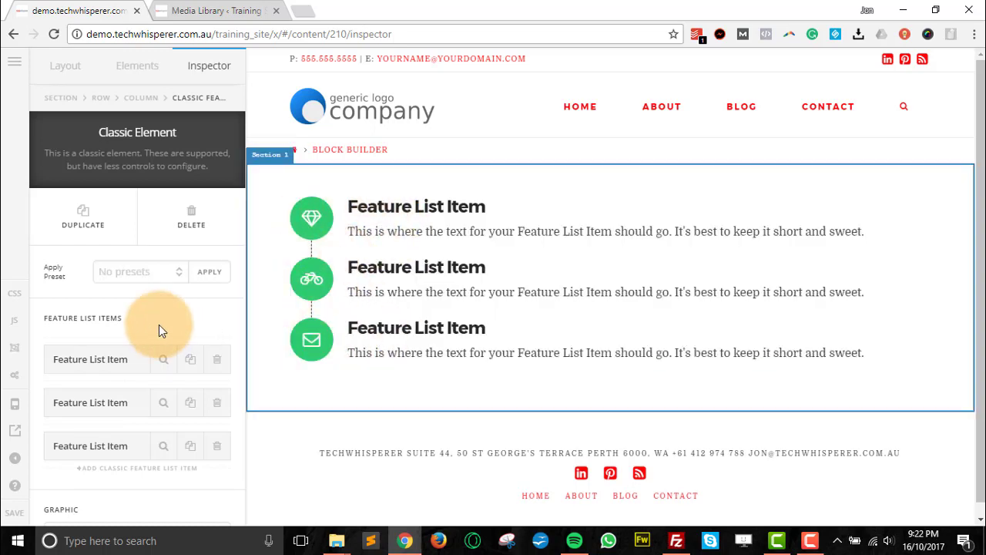
- Add two more items to the end of the classic feature list
scroll(59, 316, down, 2)
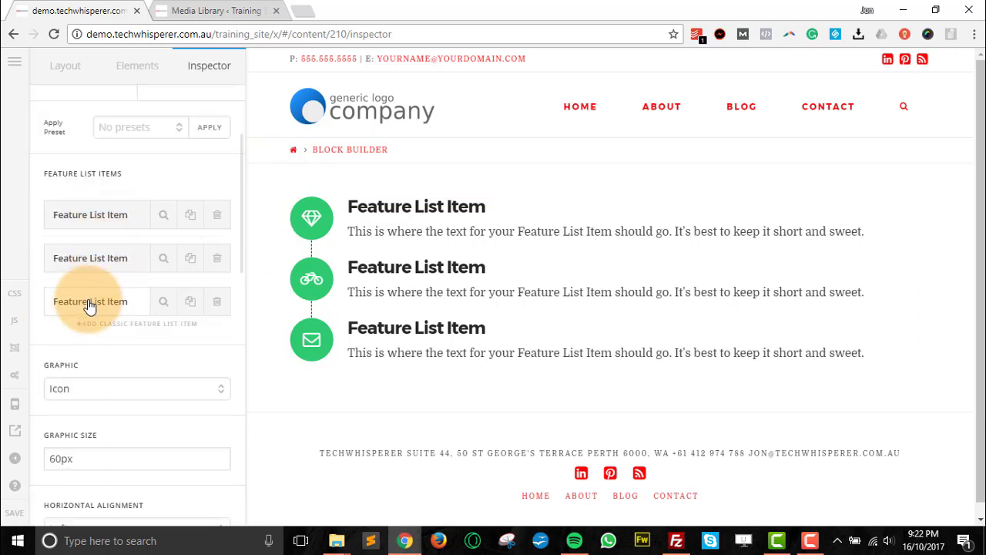
click(123, 325)
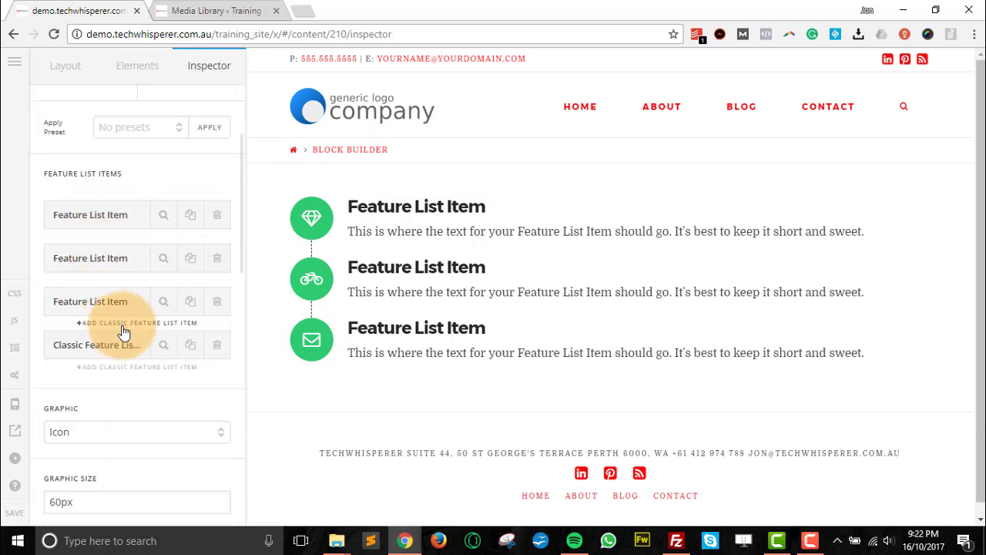
click(110, 374)
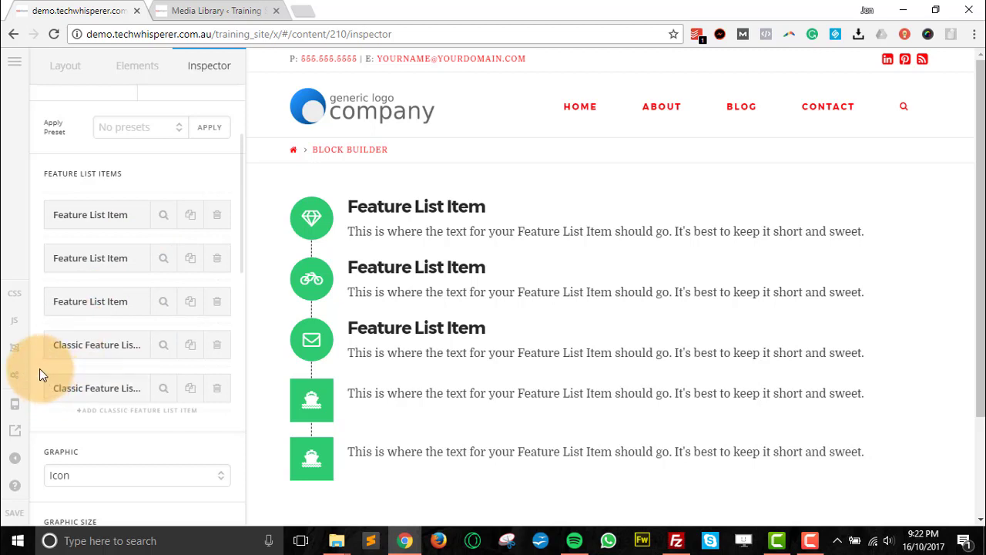
scroll(40, 370, down, 2)
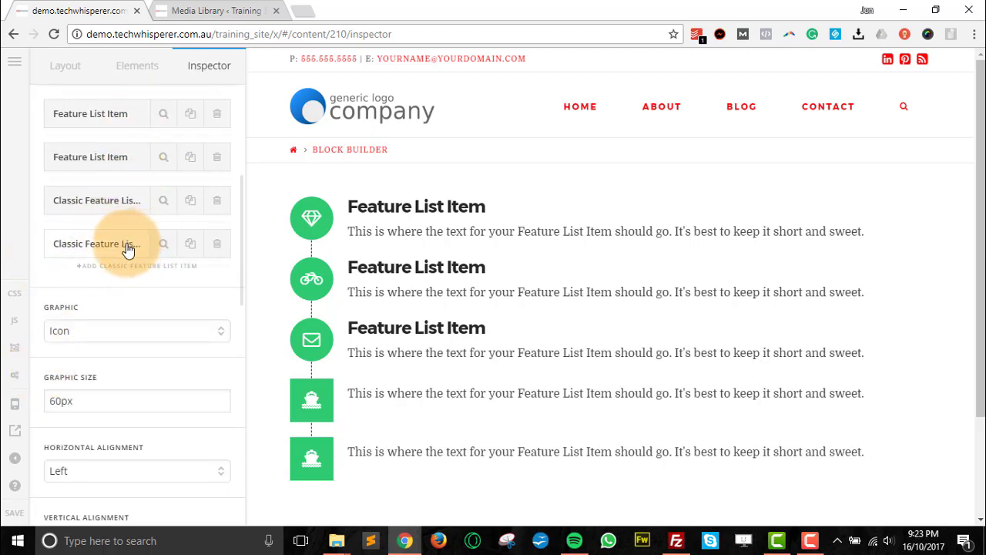
scroll(126, 246, up, 2)
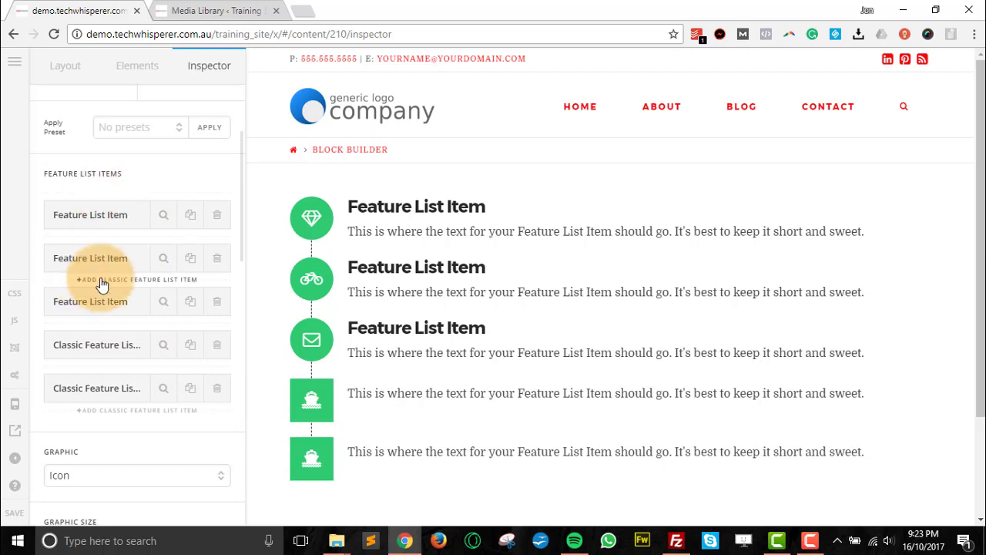
- Open the first feature list item for editing and change its title to "Feature title"
click(164, 216)
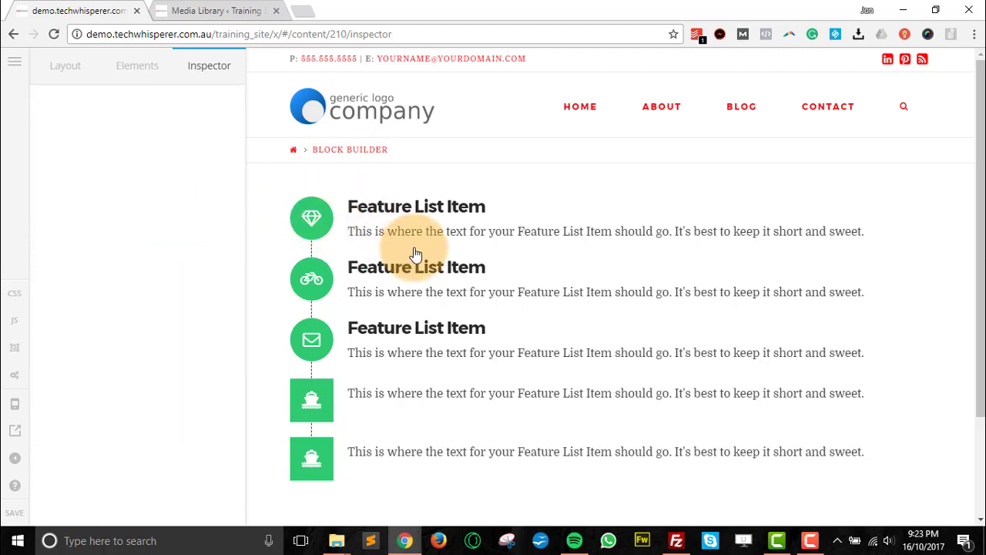
click(357, 232)
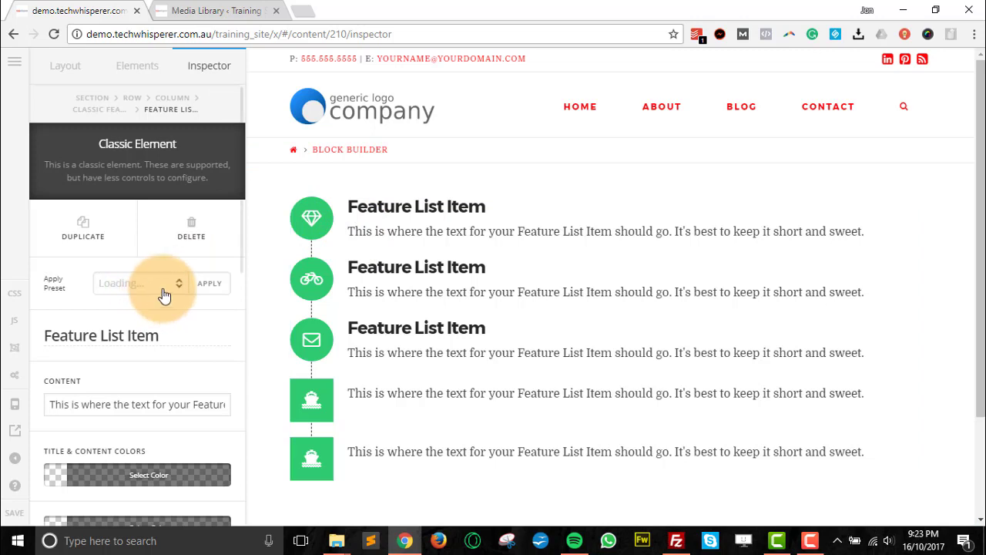
scroll(171, 332, down, 2)
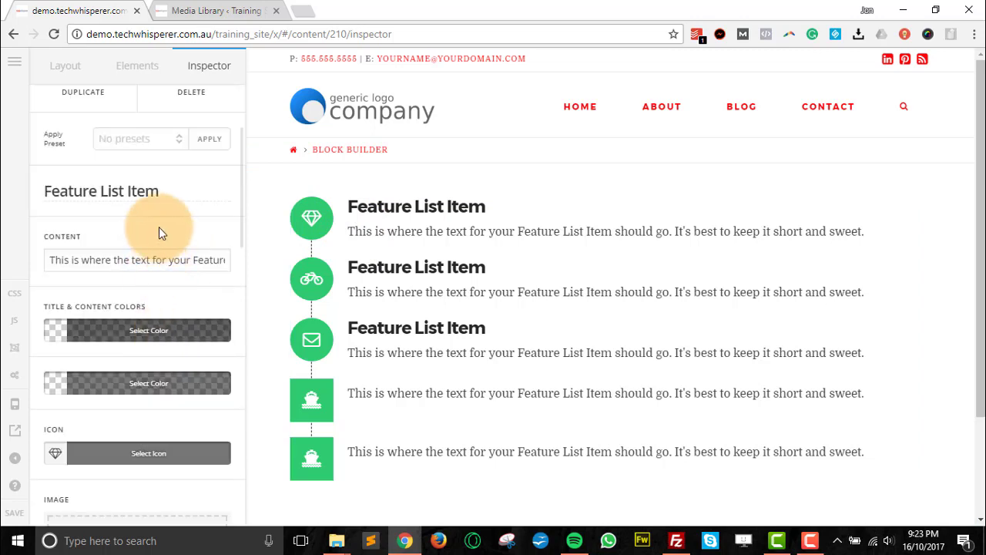
drag(175, 195, 101, 189)
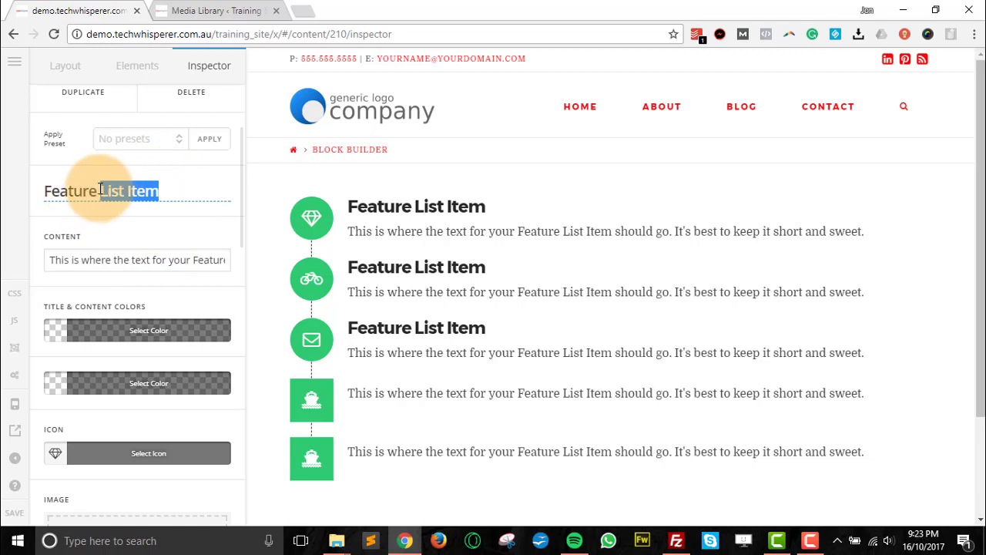
text(t)
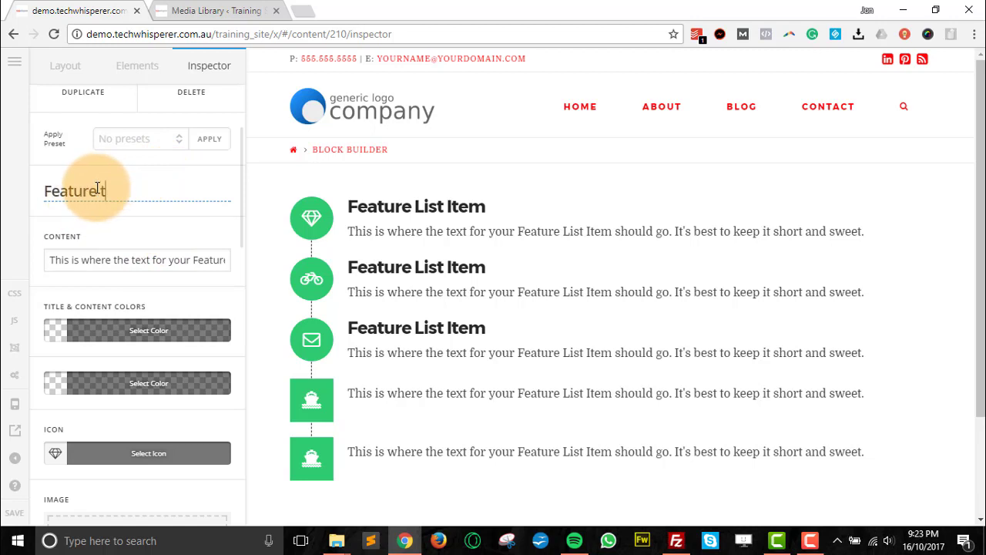
text(itle)
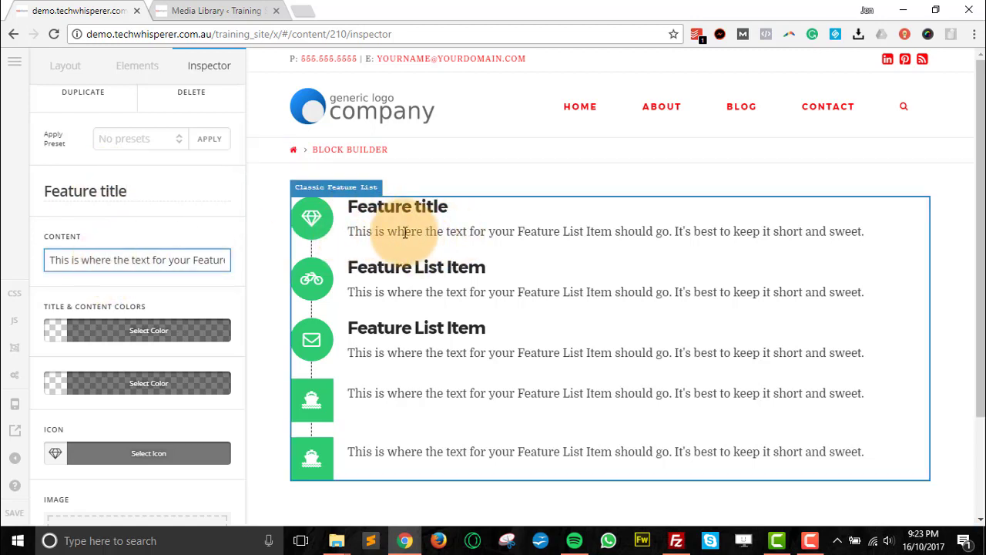
- Replace the first item's content text with "A little bit more description"
triple_click(130, 259)
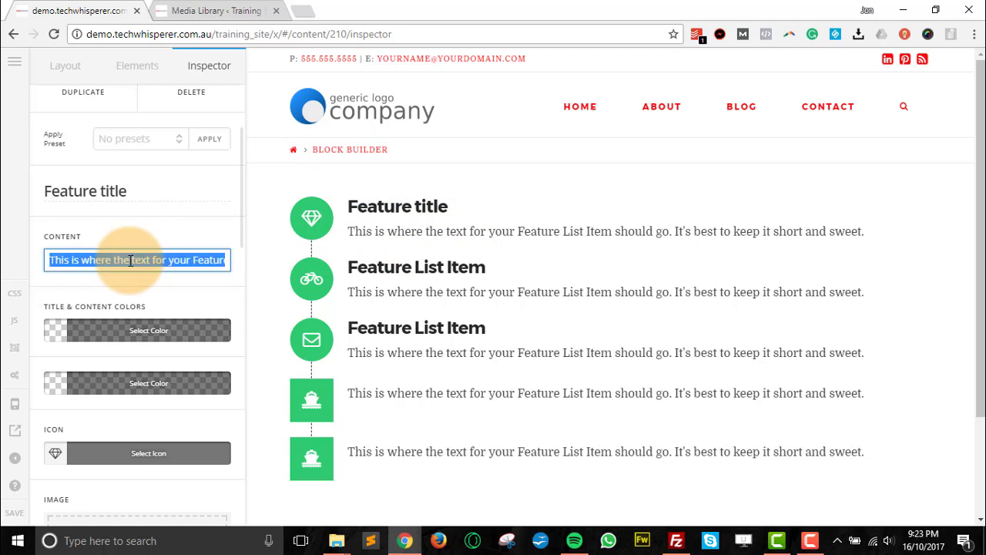
text(A little b)
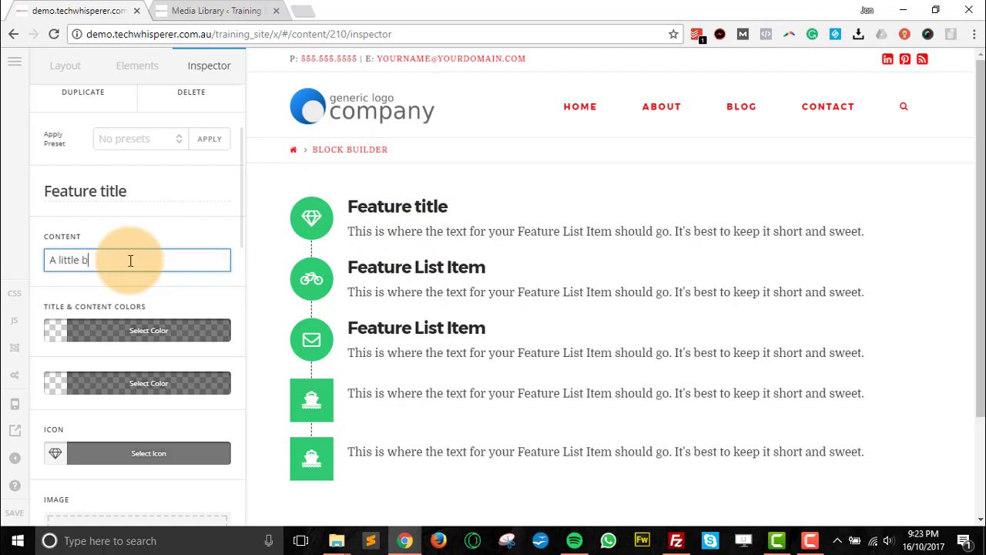
text(it more description)
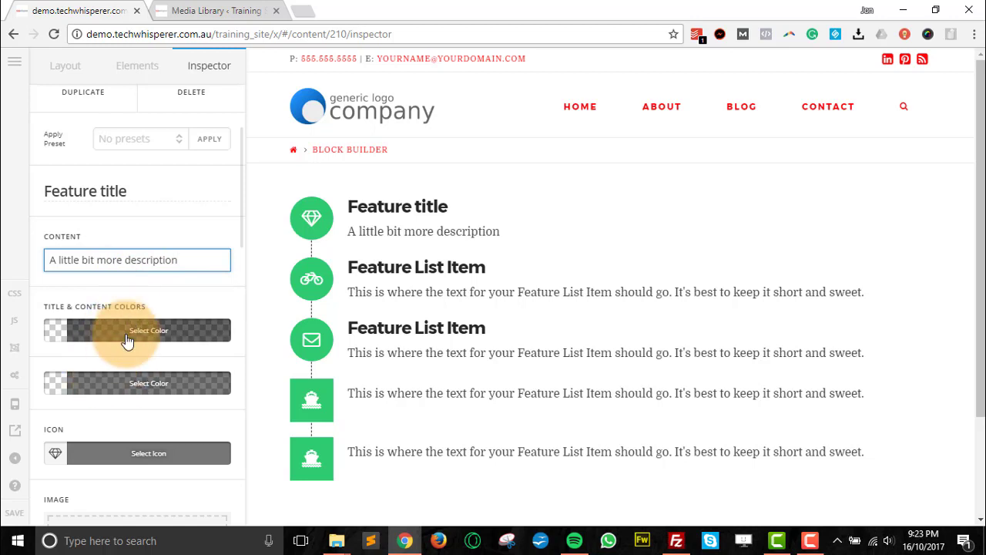
- Set the first item's title color to a light red
scroll(127, 342, down, 2)
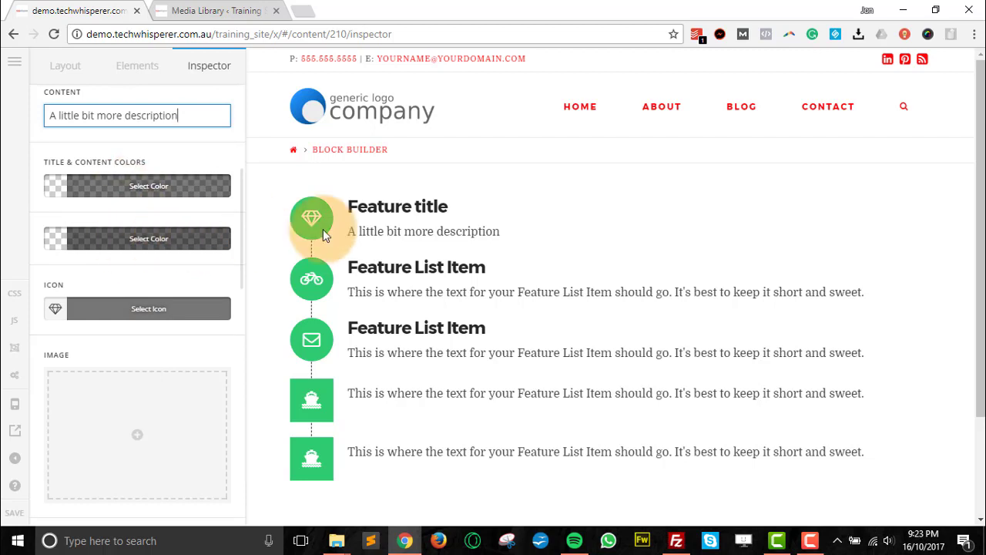
click(176, 187)
drag(251, 202, 374, 180)
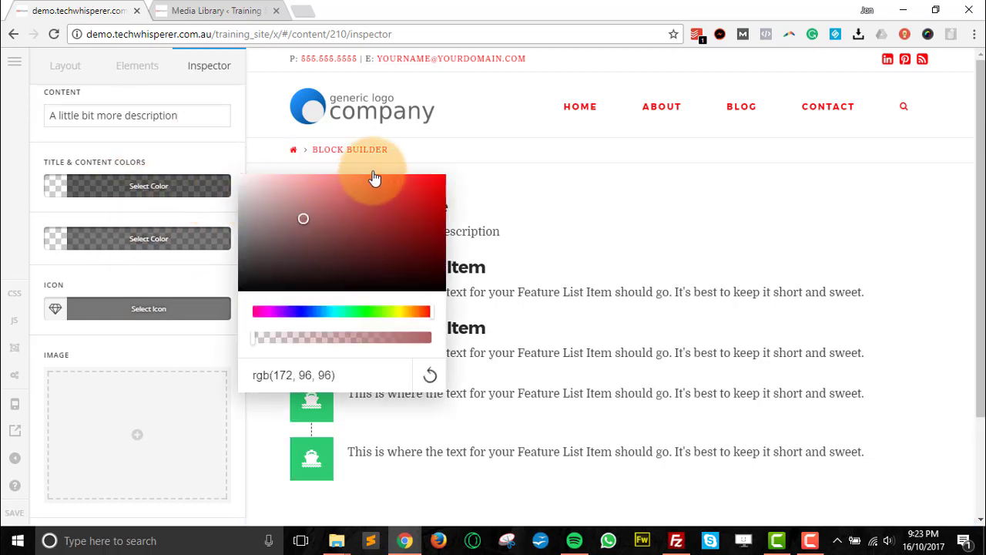
click(158, 189)
- Set the first item's content color to black, rgb(0, 0, 0)
click(148, 241)
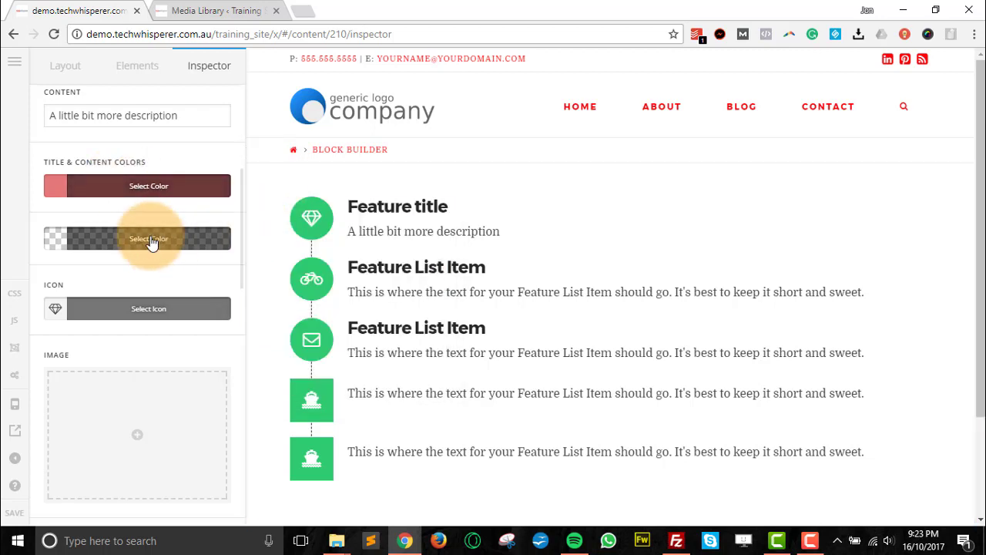
drag(331, 259, 353, 308)
drag(370, 364, 383, 374)
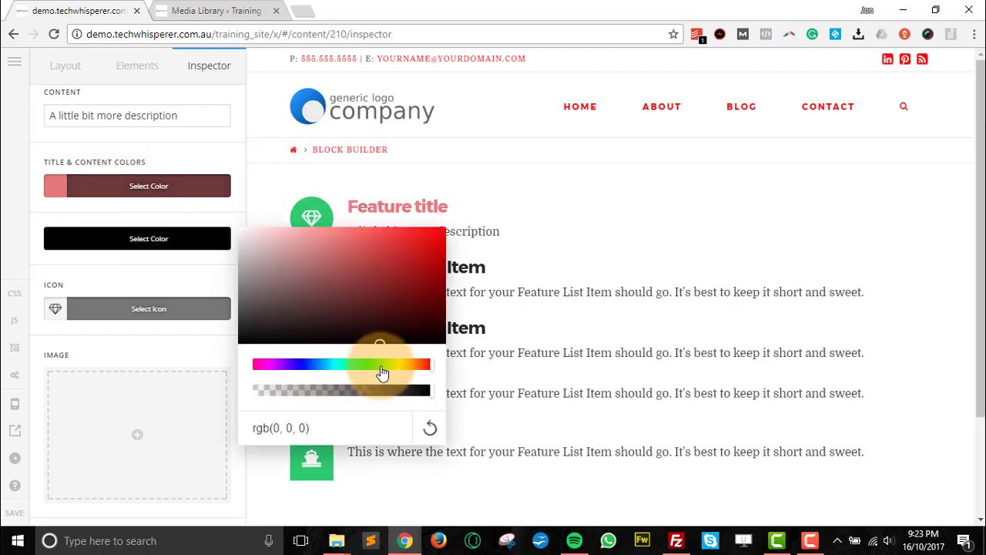
click(133, 254)
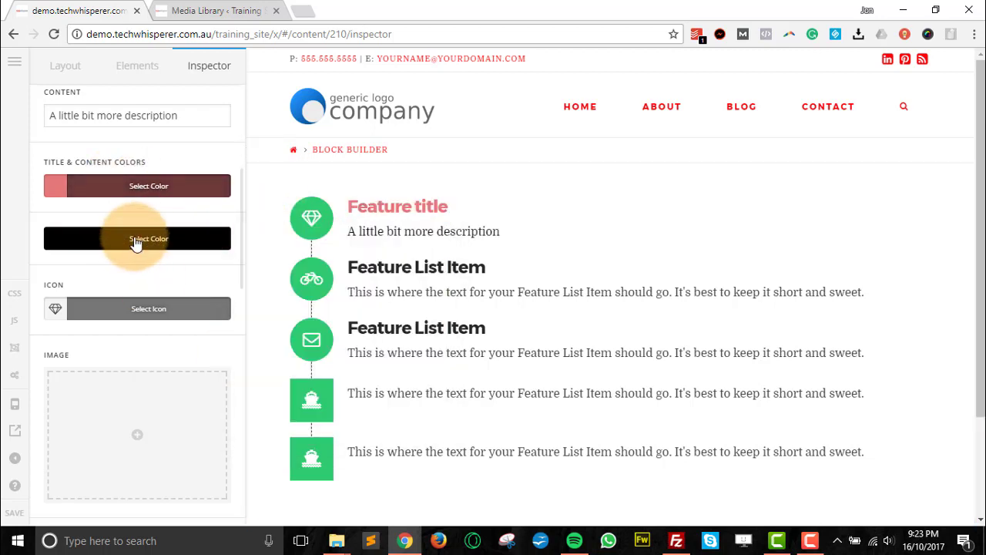
- Change the first item's icon to the solid open envelope
click(150, 316)
scroll(328, 223, down, 5)
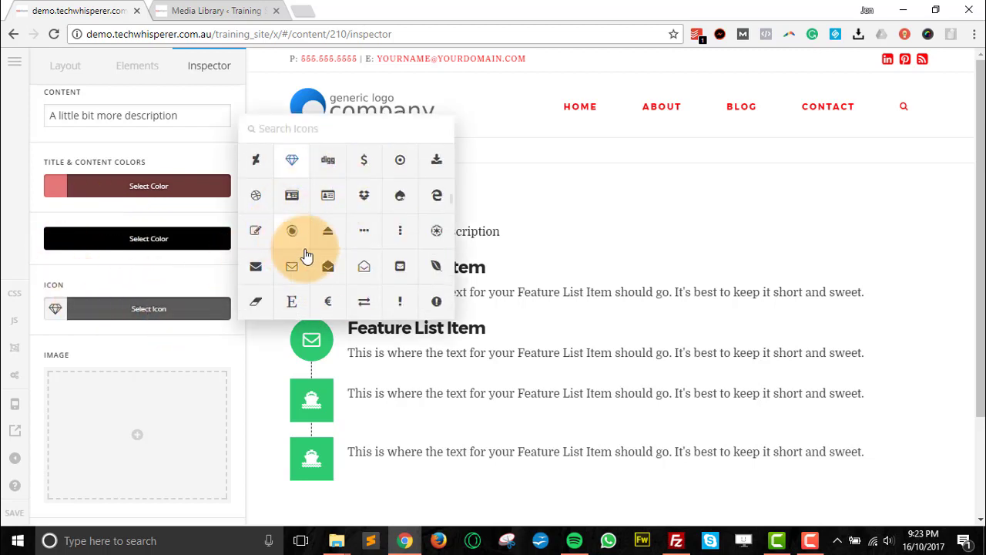
click(148, 278)
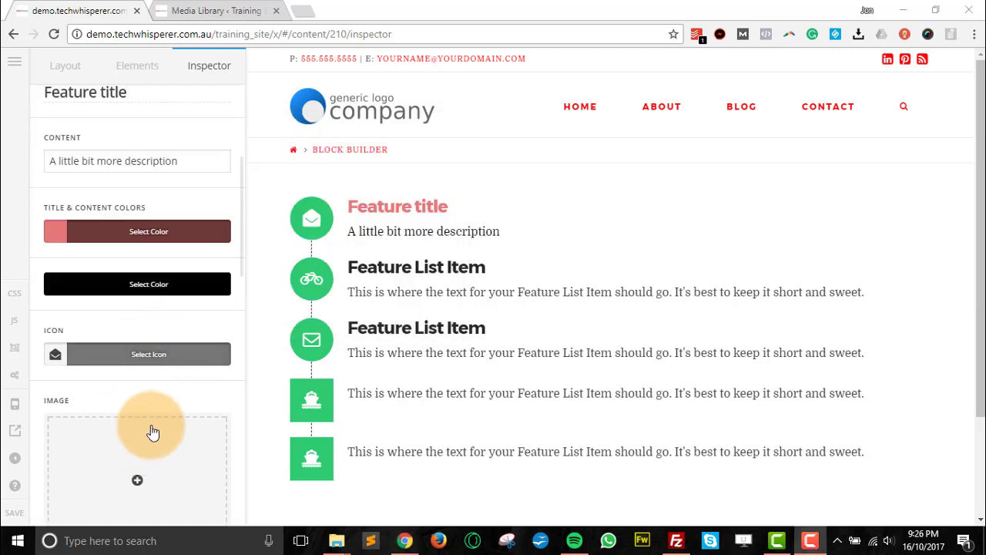
- Set the first item's graphic color to a bright red
scroll(153, 433, down, 2)
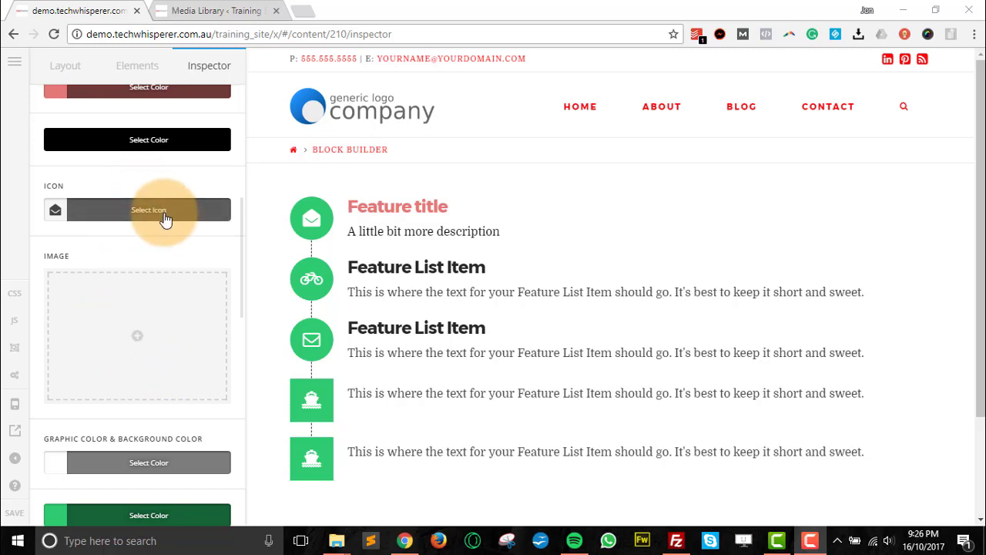
scroll(177, 253, down, 4)
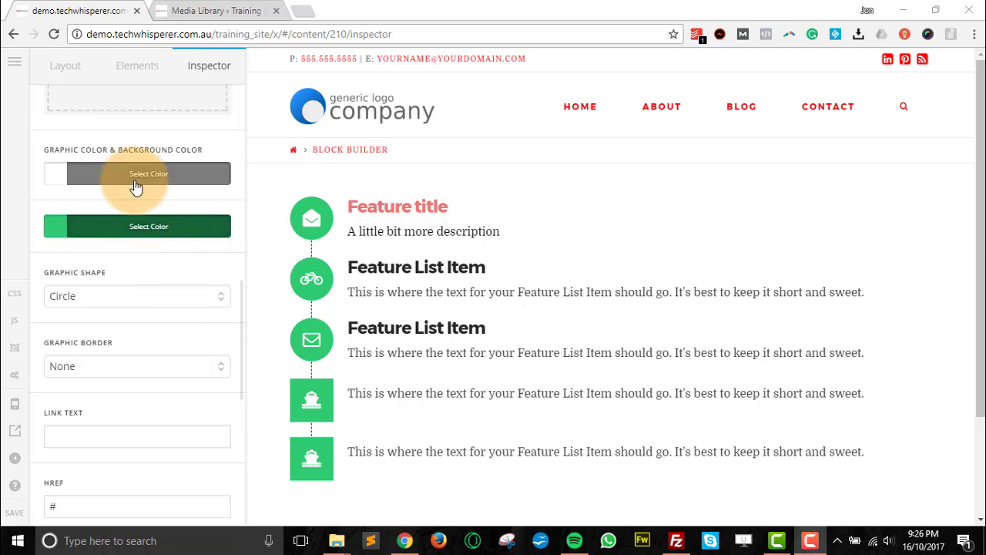
click(139, 175)
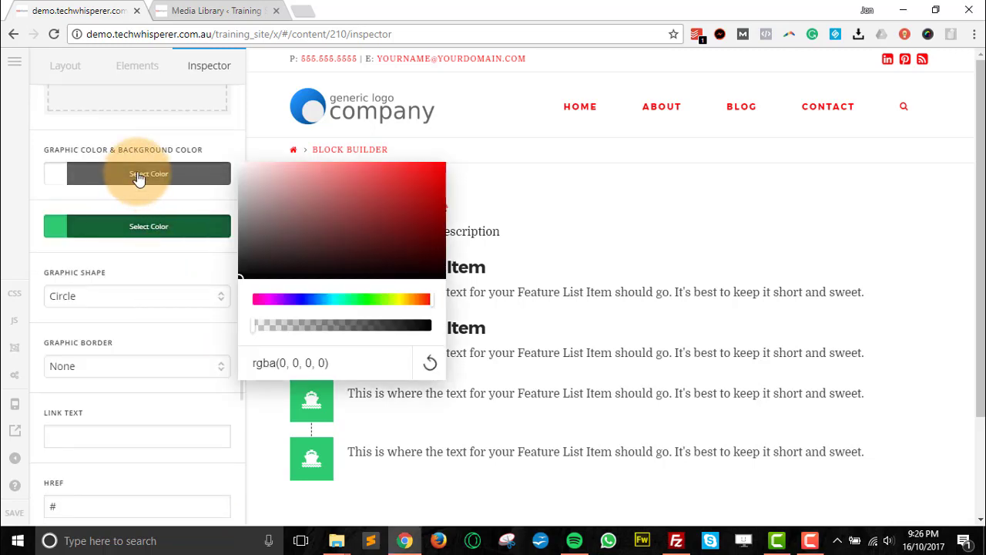
drag(352, 199, 401, 164)
click(137, 173)
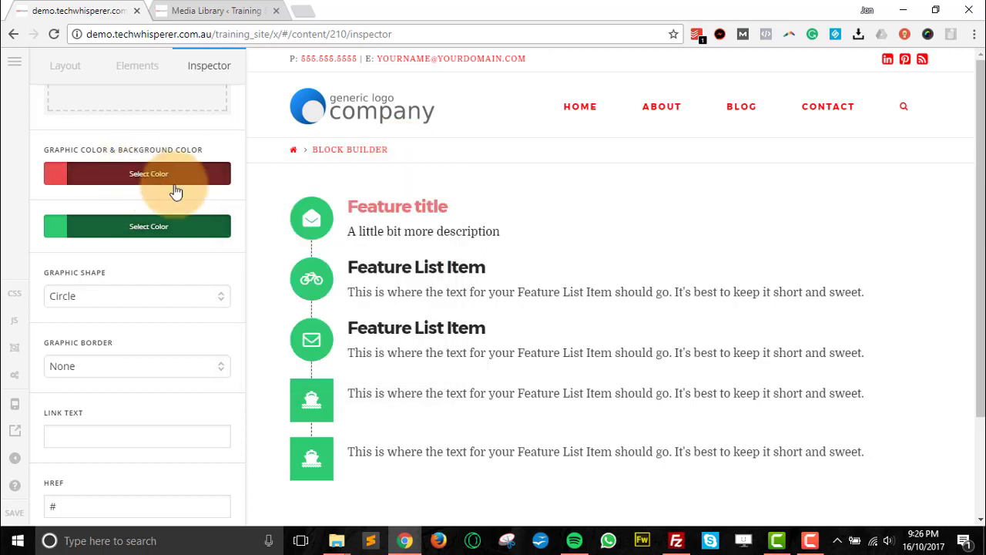
- Make the first item's graphic background fully transparent with rgba(129, 87, 87, 0)
click(128, 231)
click(280, 275)
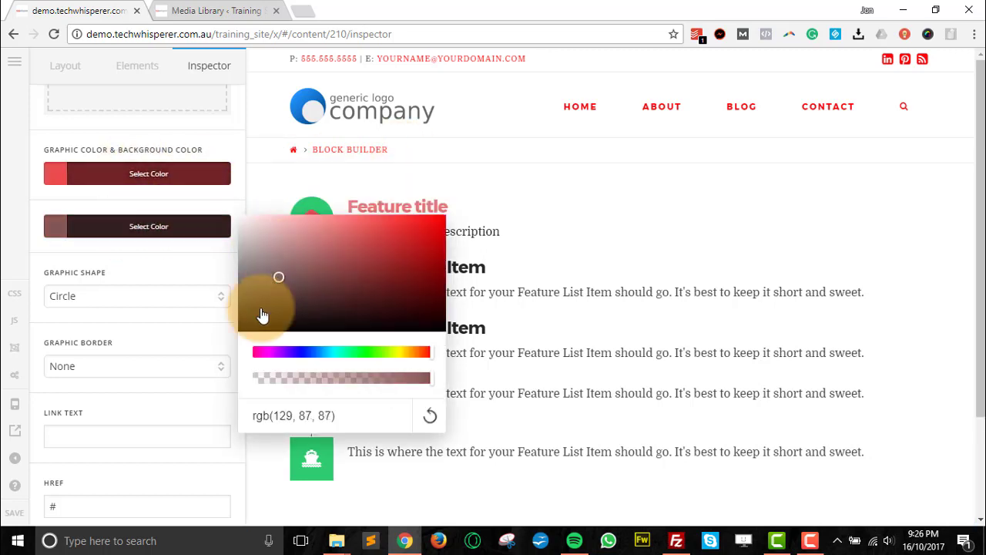
click(272, 383)
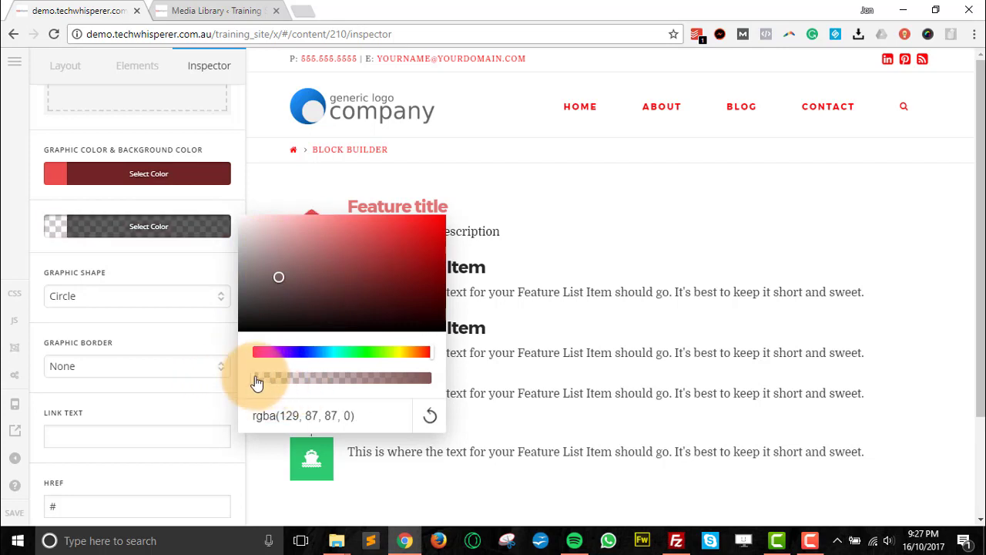
click(50, 228)
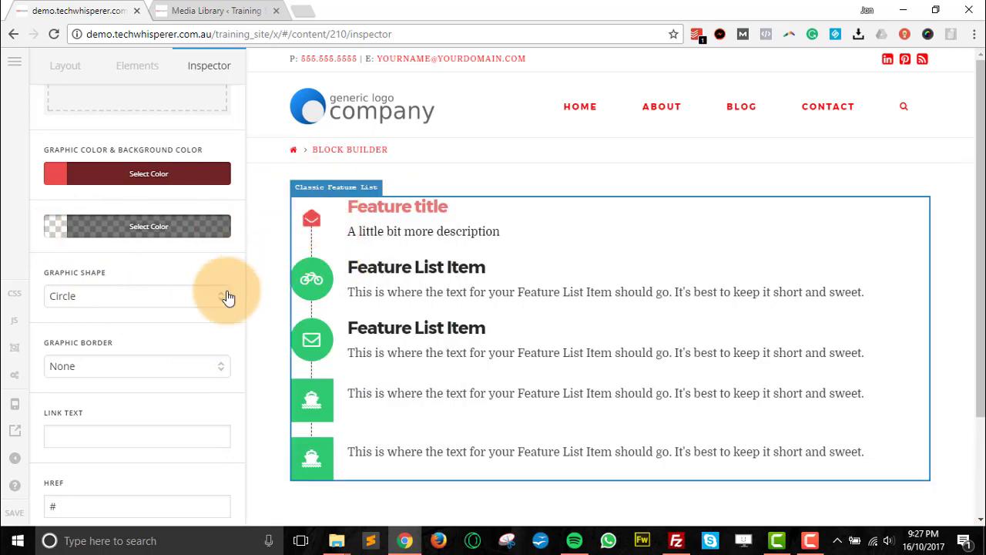
- Set the first item's graphic background color to a muted red, about rgb(195, 77, 77)
click(176, 236)
mouse_move(286, 279)
mouse_down()
mouse_move(334, 275)
mouse_move(341, 255)
mouse_up()
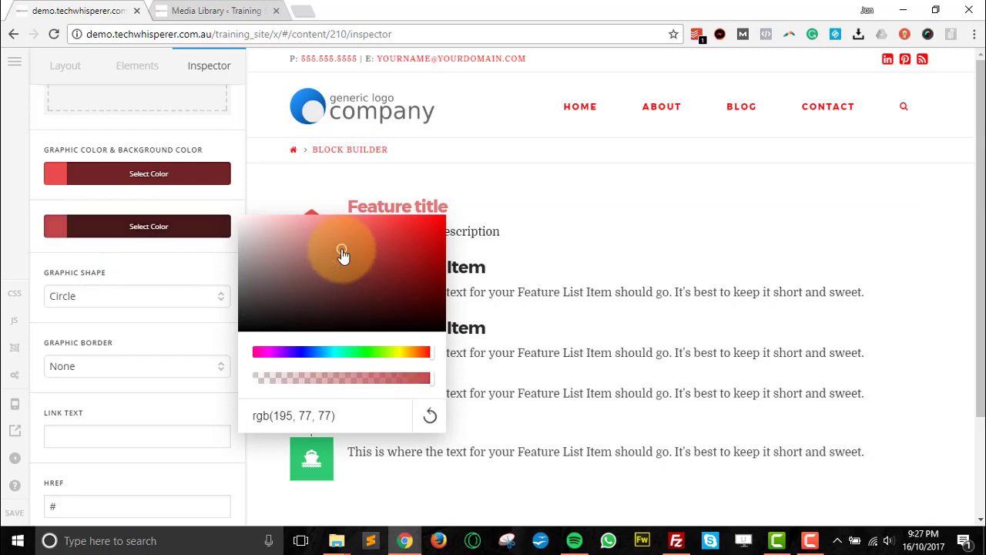
click(131, 231)
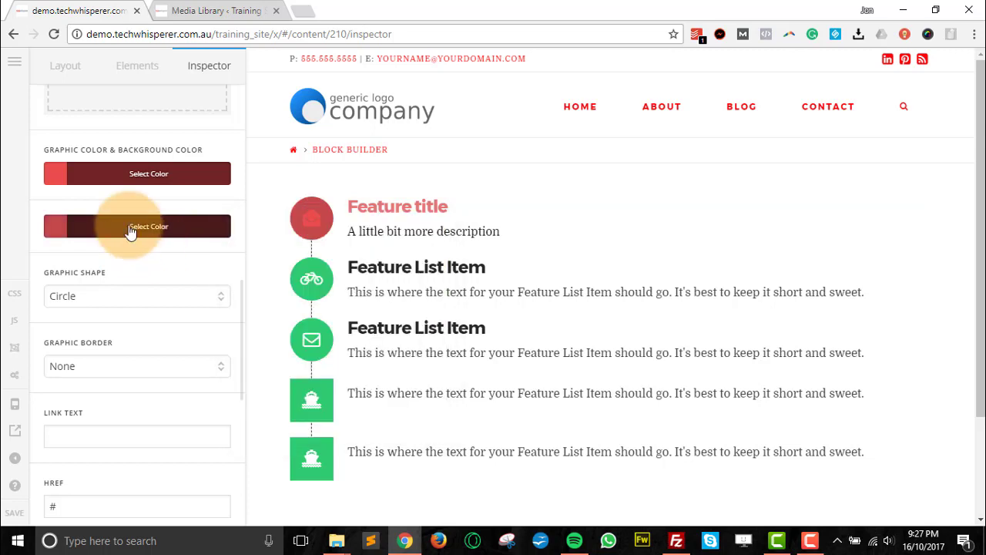
- Set the first item's graphic shape to Rounded and its graphic border to Solid
scroll(139, 231, down, 2)
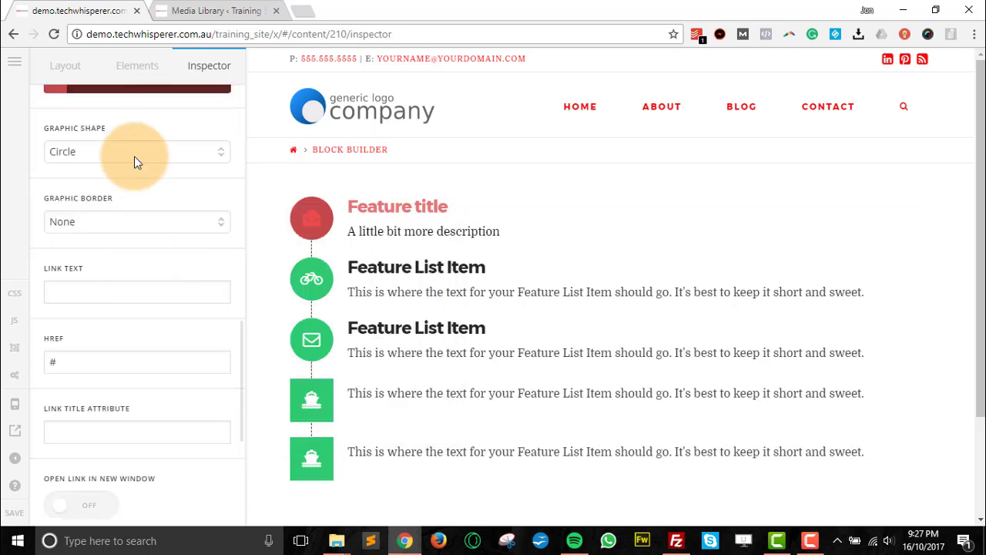
click(134, 157)
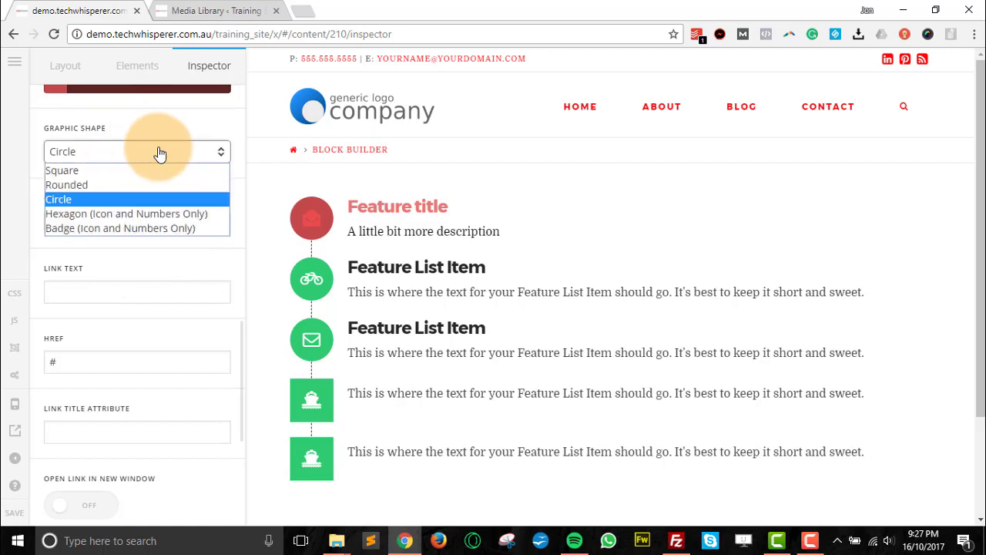
click(131, 186)
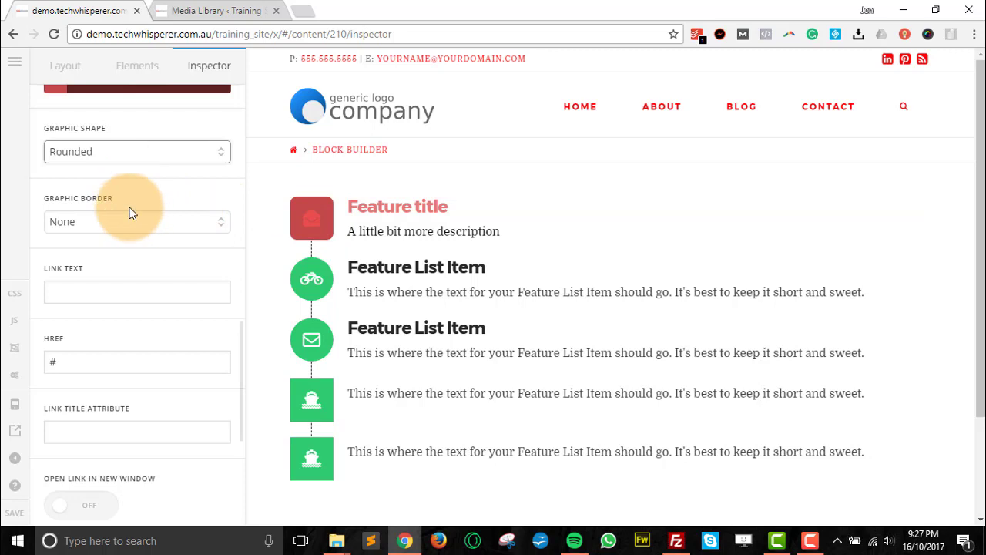
click(158, 223)
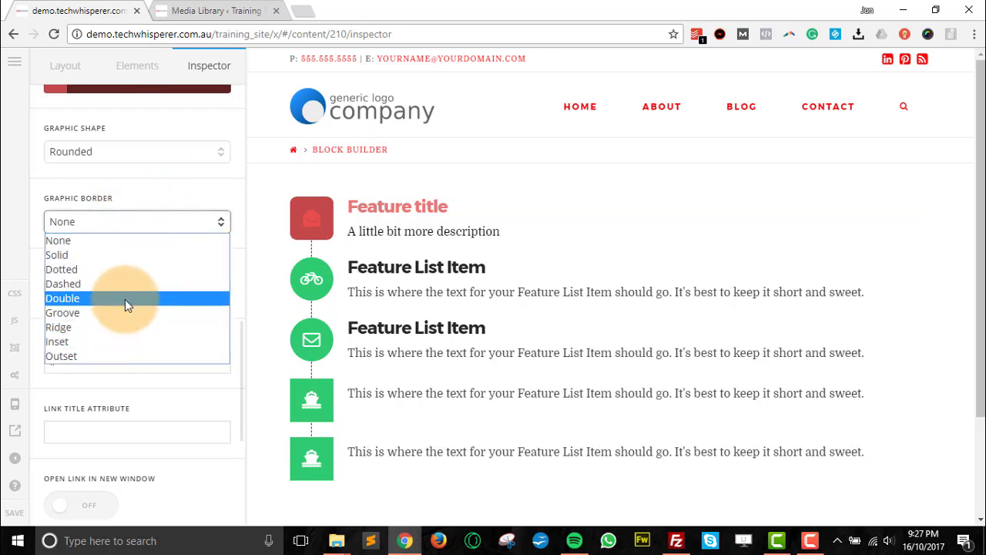
click(121, 256)
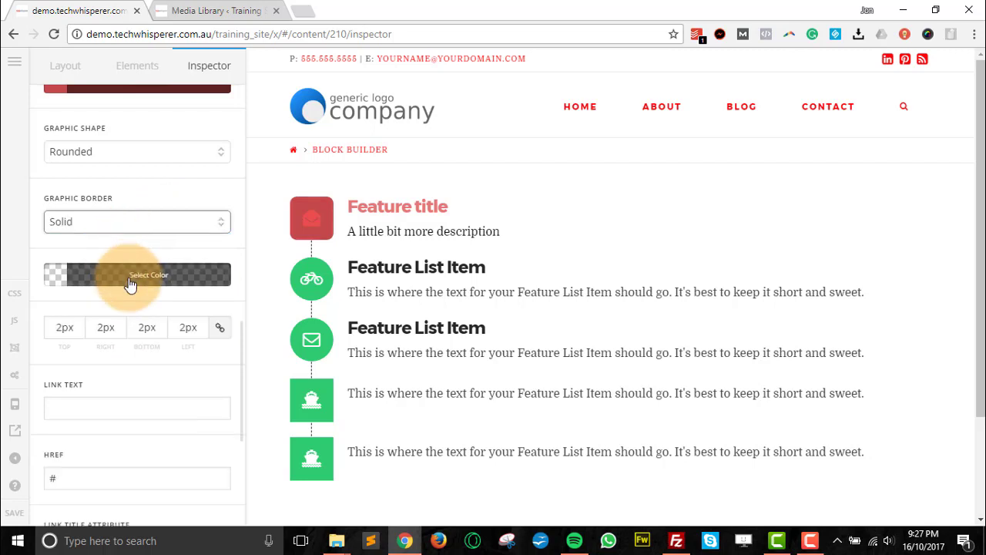
- Set the first item's graphic border color to near-black, about rgb(5, 1, 1)
click(130, 285)
drag(311, 306, 380, 393)
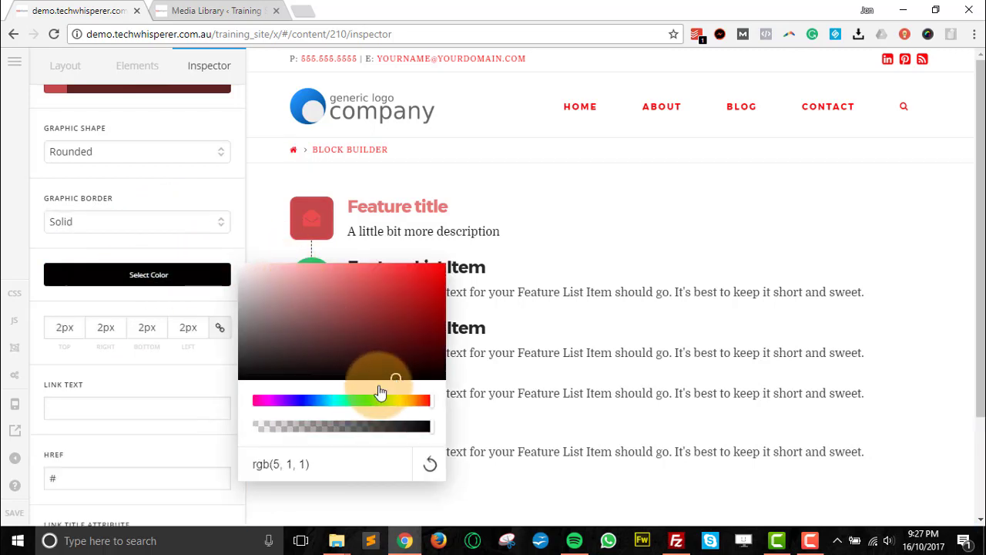
click(77, 276)
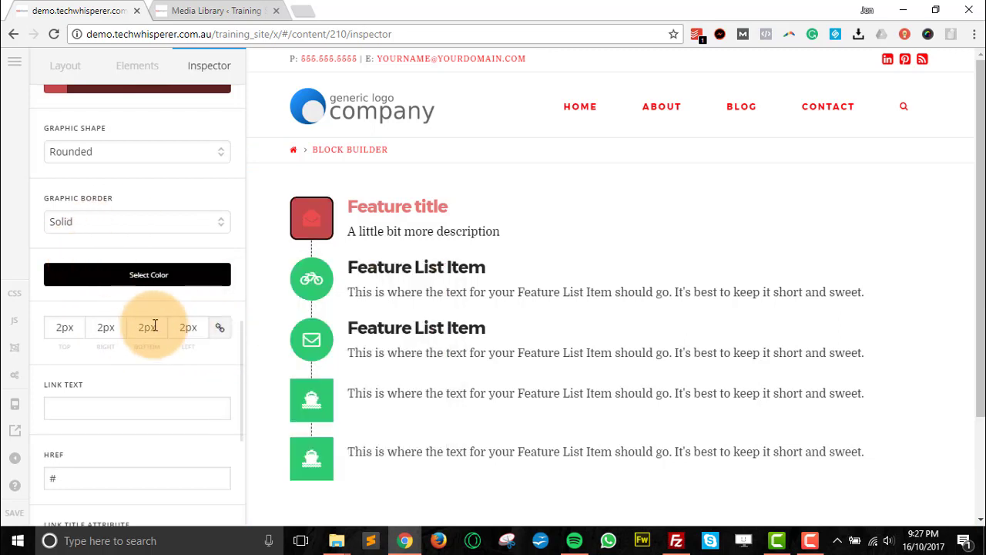
click(58, 328)
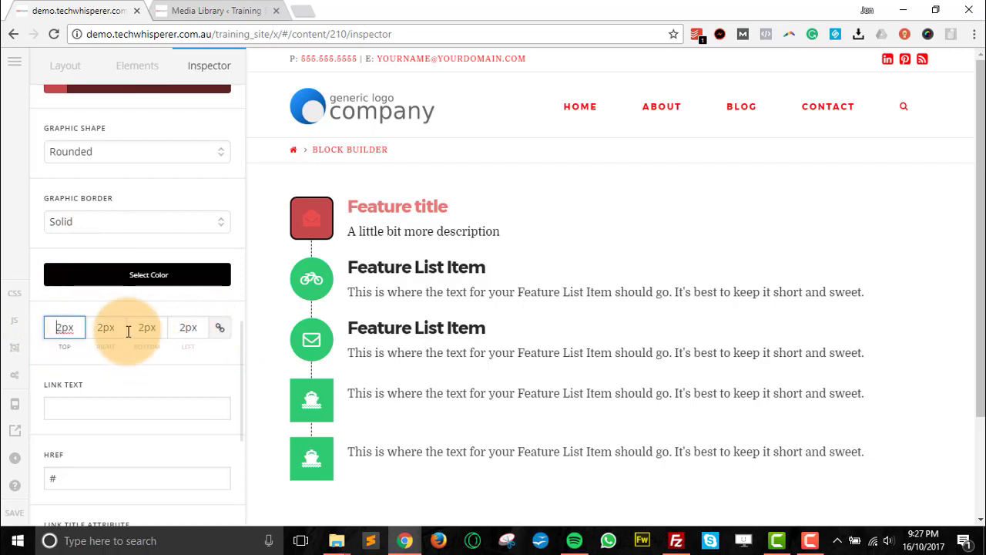
- Give the first item the link text "Read More" and copy that text into its link title attribute
scroll(123, 332, down, 2)
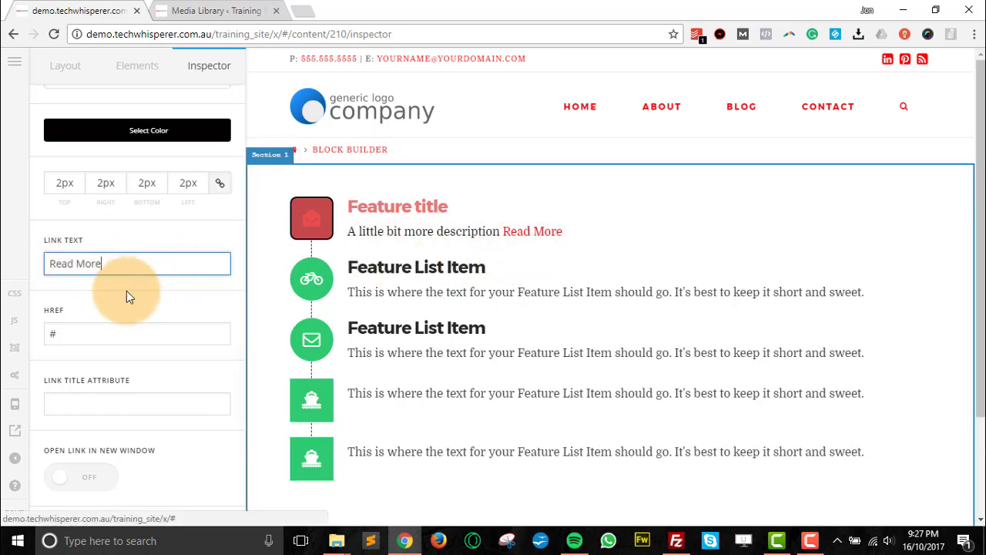
click(49, 334)
scroll(115, 293, down, 2)
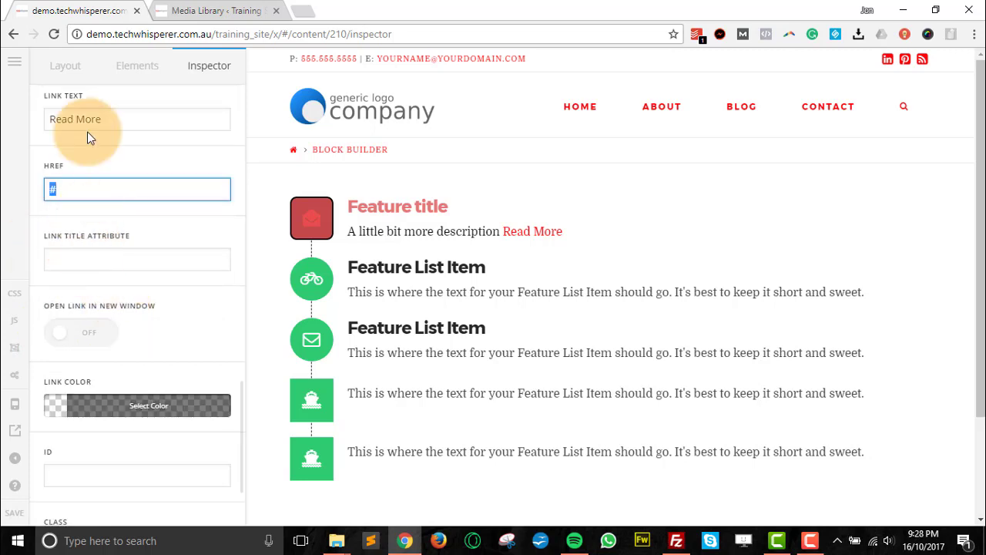
drag(101, 121, 39, 121)
key(ctrl+c)
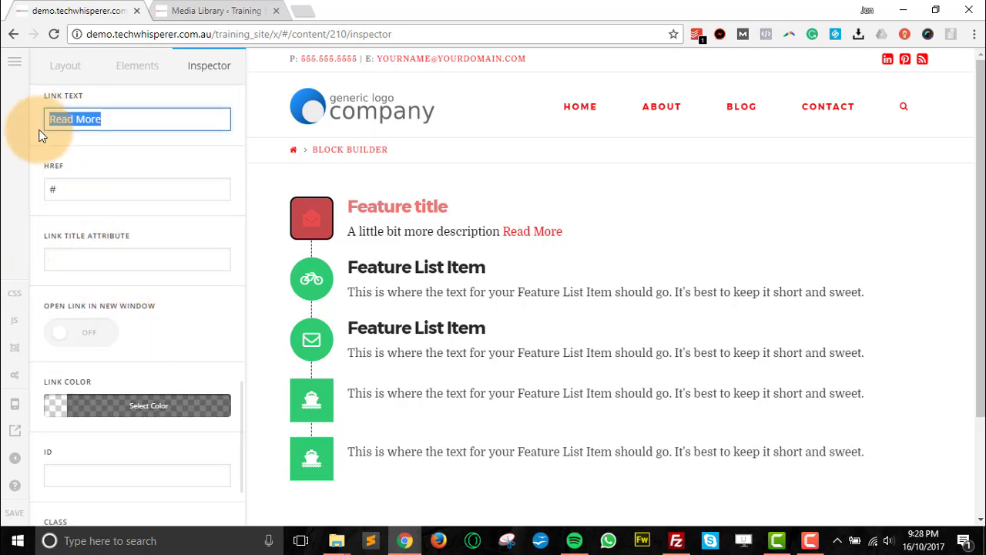
click(75, 254)
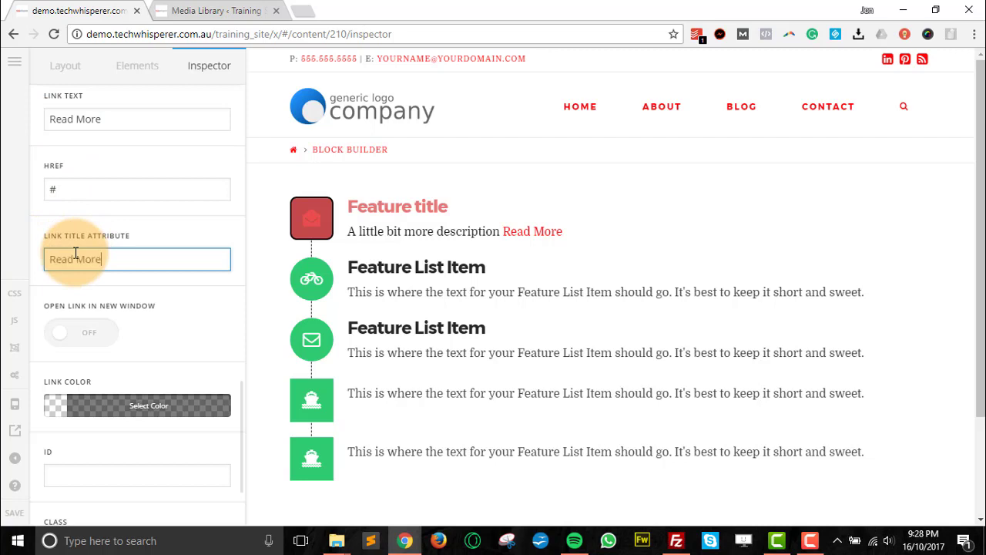
key(ctrl+v)
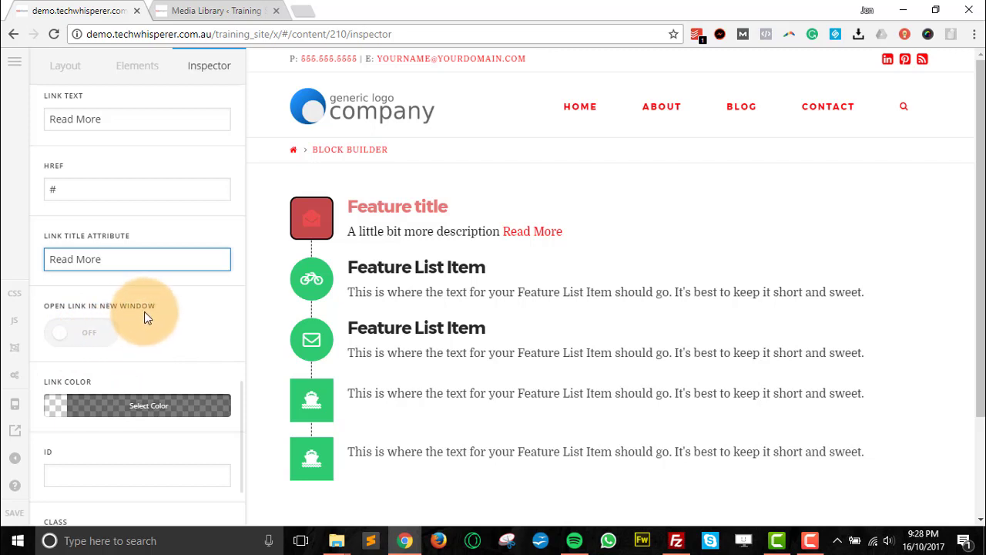
- Set the first item's link color to black
scroll(148, 316, down, 2)
click(114, 297)
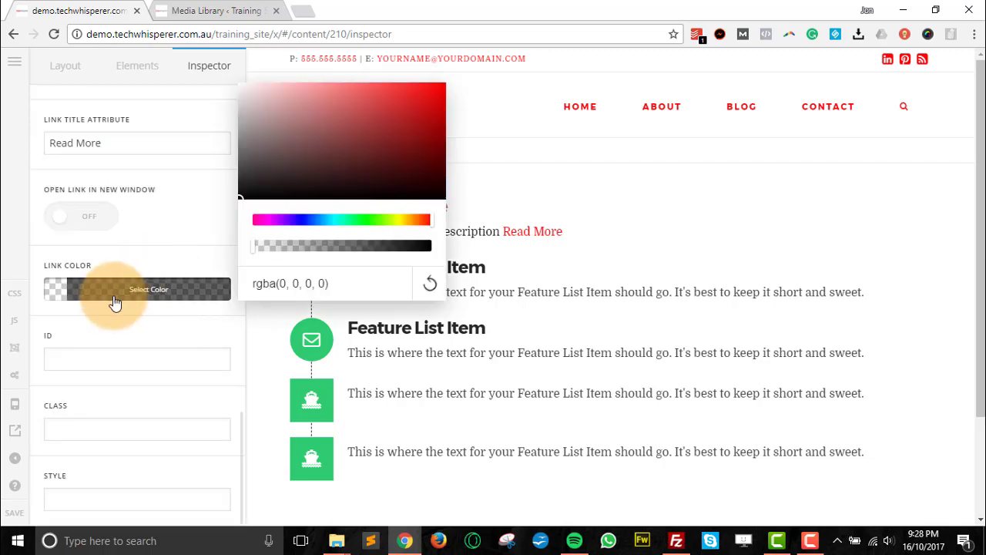
drag(298, 156, 386, 202)
click(76, 289)
click(75, 292)
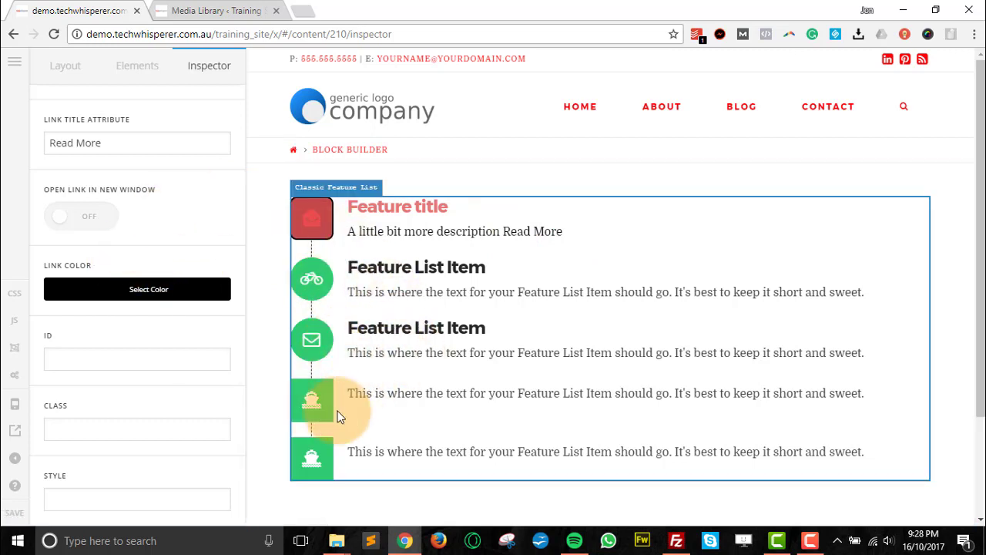
- Return to the parent feature list's settings and delete its last two untitled items
scroll(110, 198, up, 10)
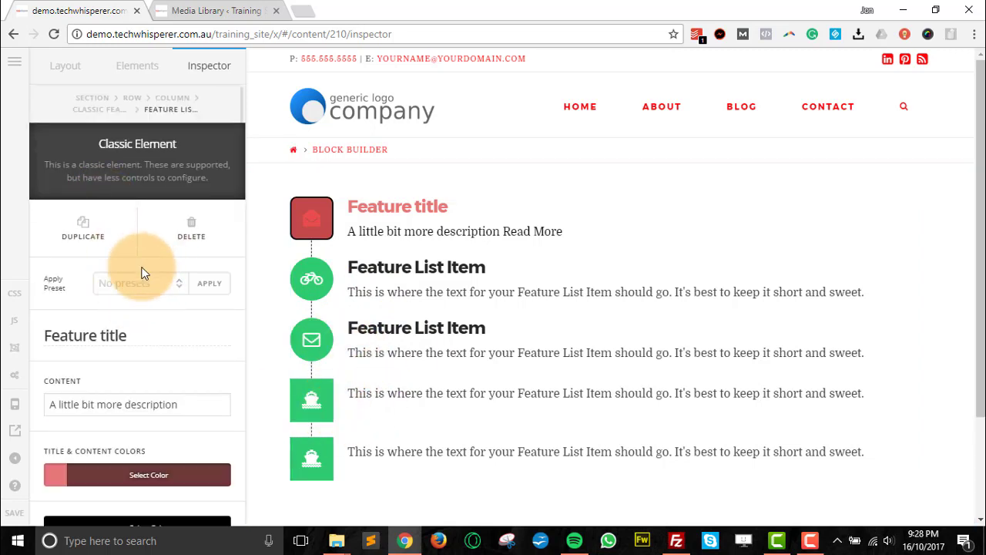
click(382, 221)
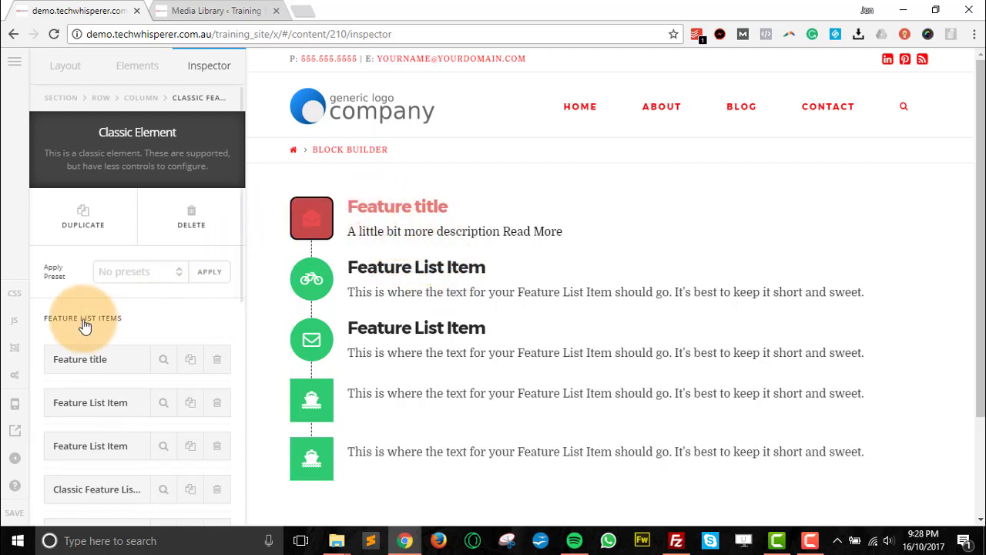
scroll(77, 319, down, 2)
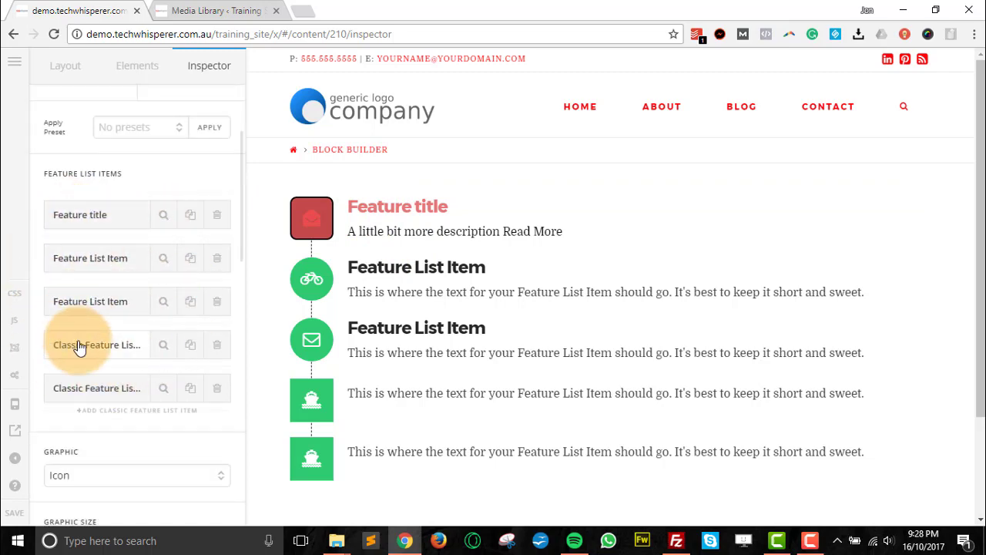
click(219, 399)
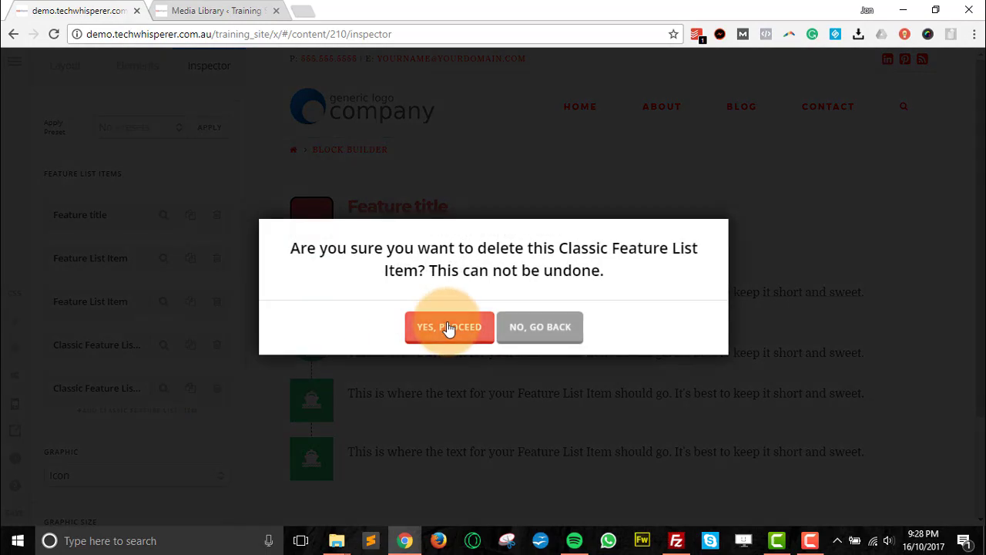
click(449, 331)
click(213, 350)
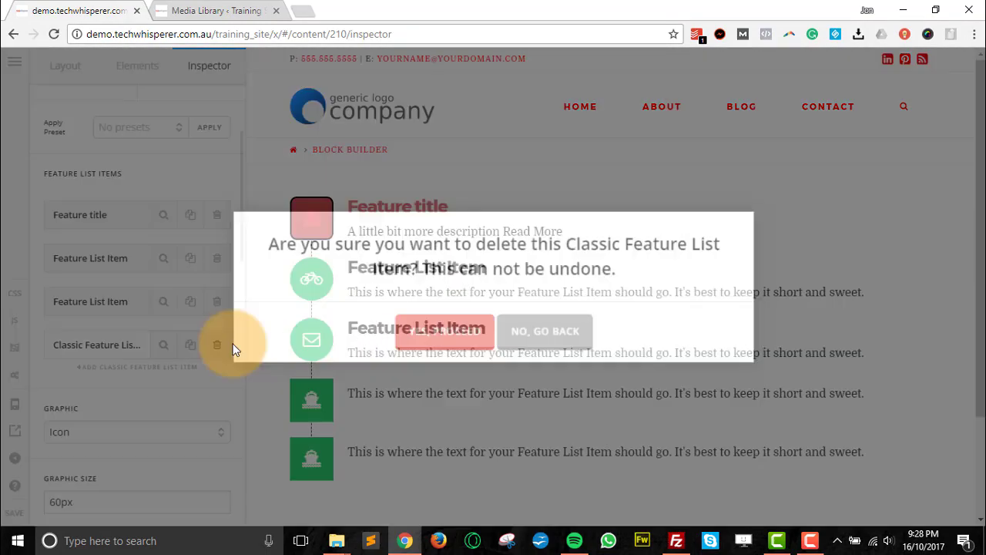
click(462, 332)
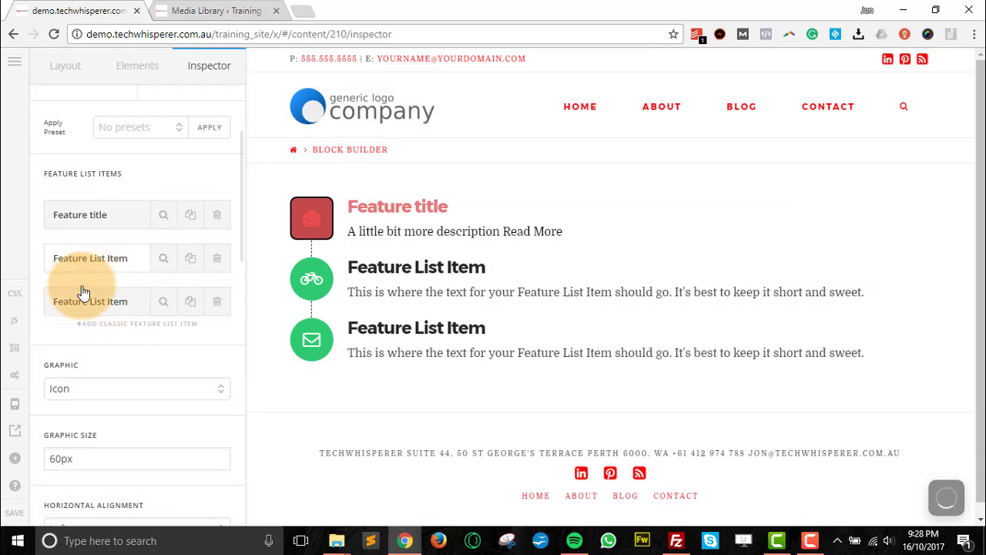
- Change the feature list's graphic type to Image
scroll(120, 277, down, 2)
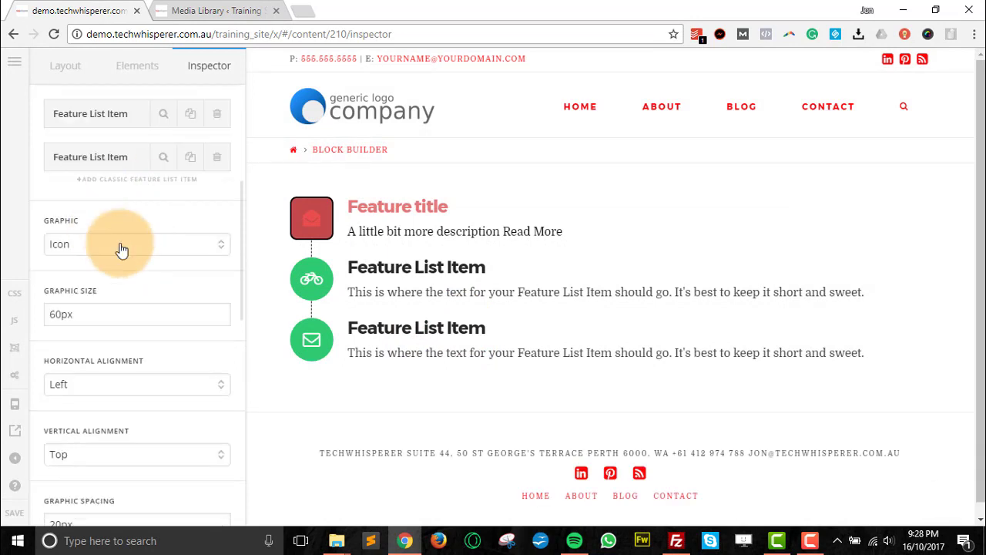
click(185, 246)
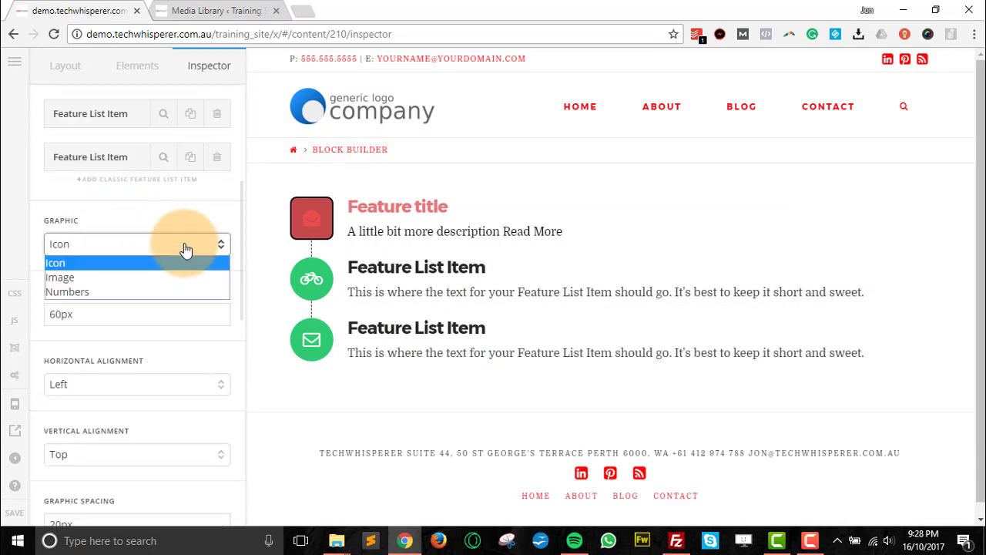
click(132, 278)
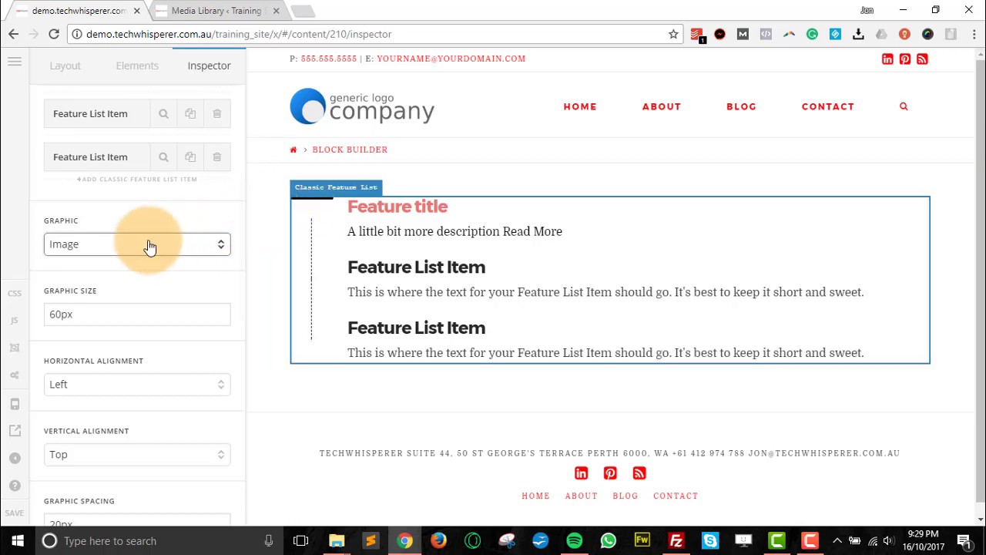
- Insert the red-haired woman's portrait from the media library as the image of the "Feature title" item
scroll(100, 231, up, 2)
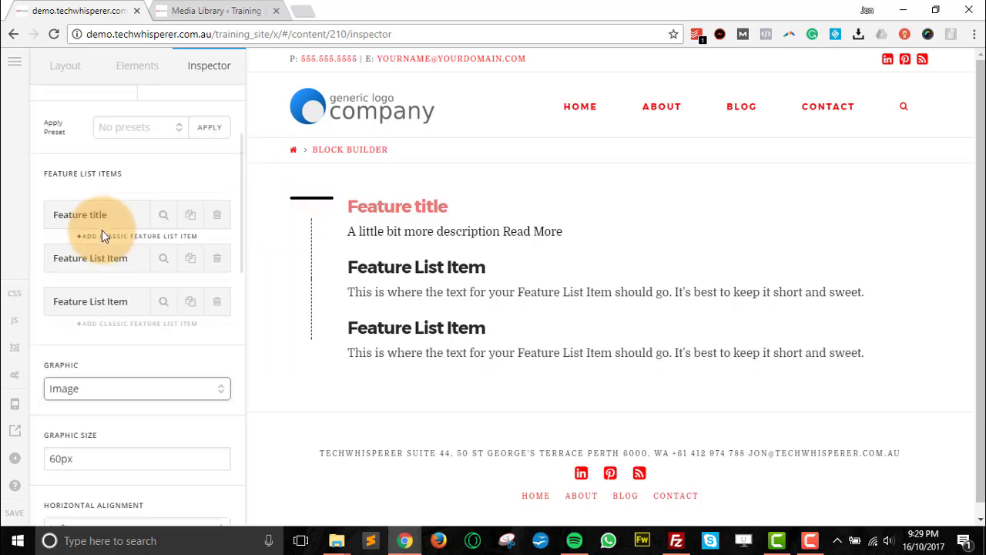
click(164, 216)
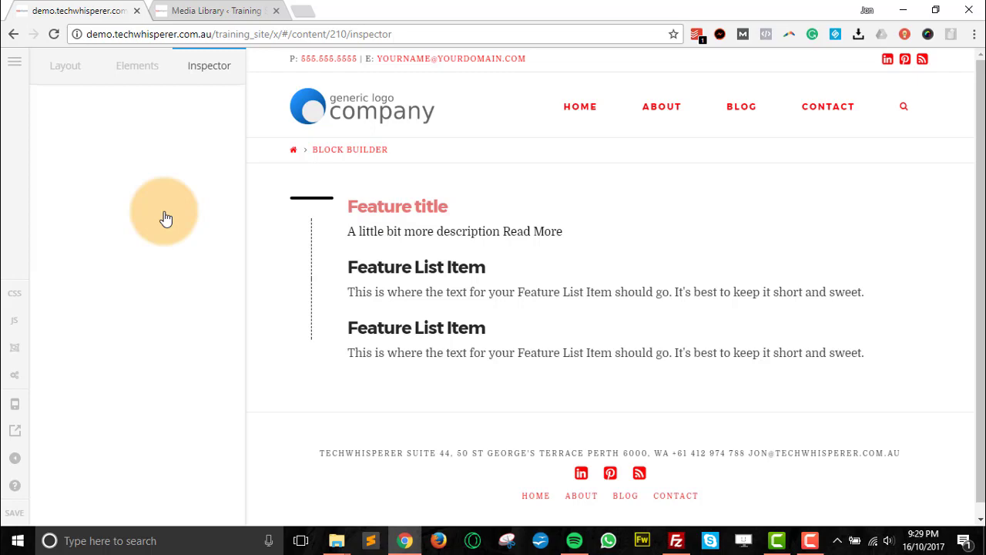
scroll(110, 354, down, 6)
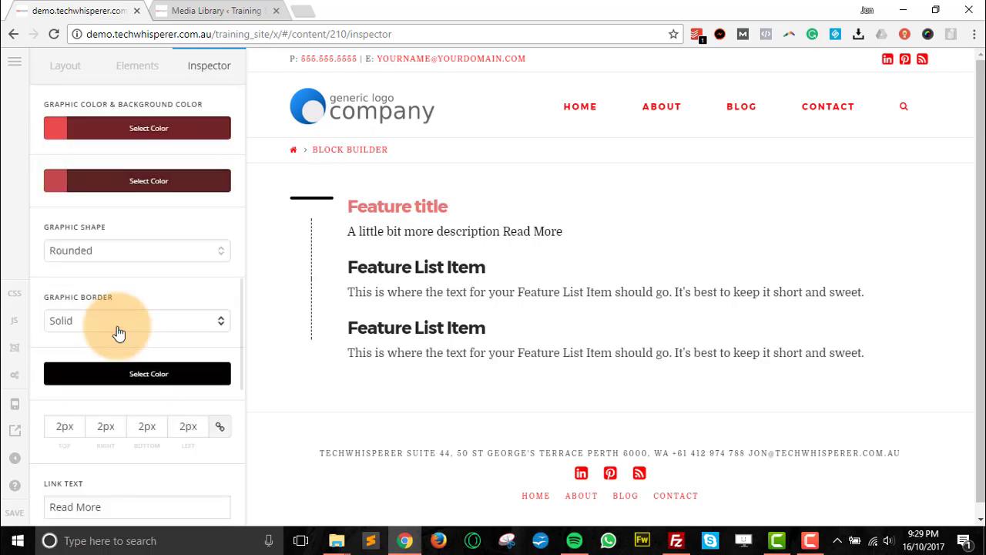
scroll(120, 309, up, 2)
click(139, 296)
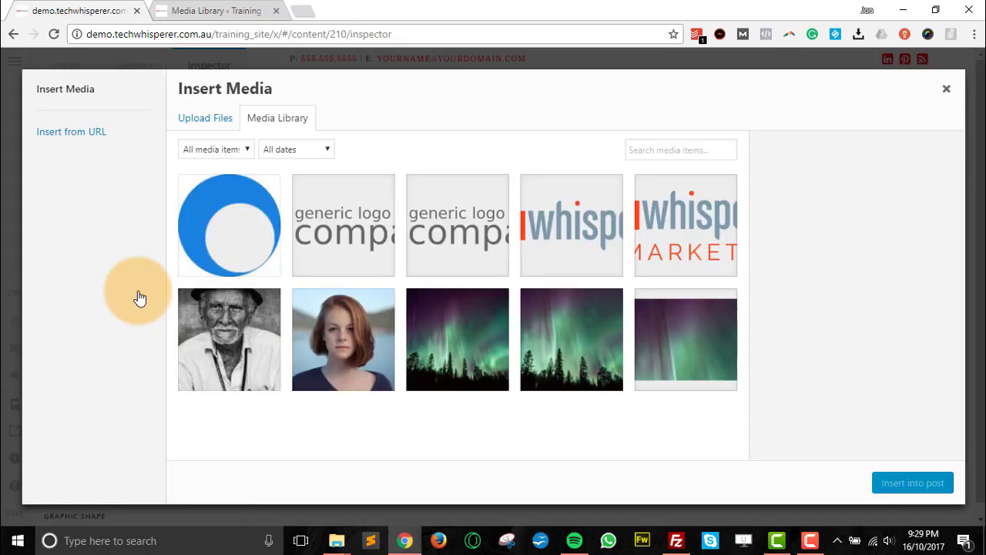
click(310, 342)
click(925, 483)
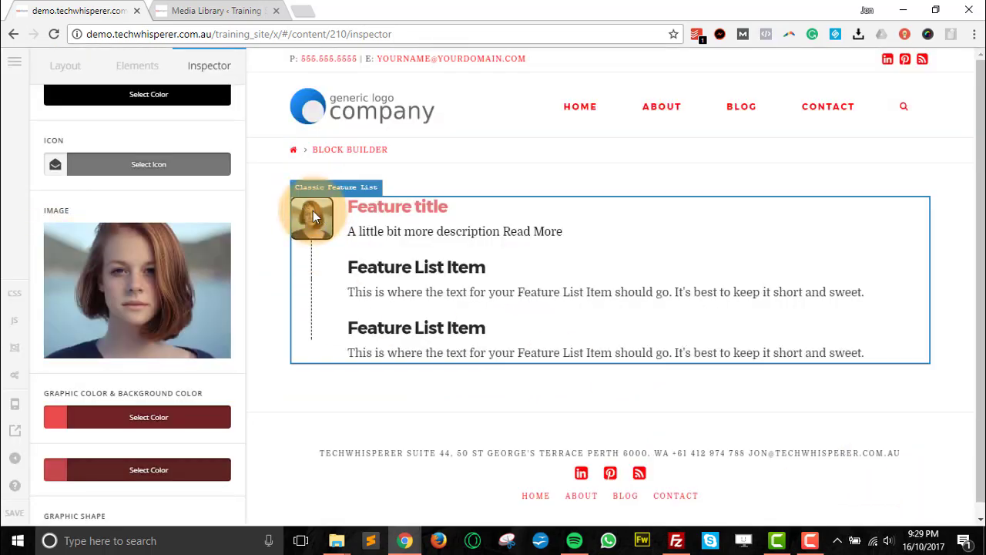
- Return to the parent feature list's settings and set its graphic size to 120px
scroll(111, 259, up, 4)
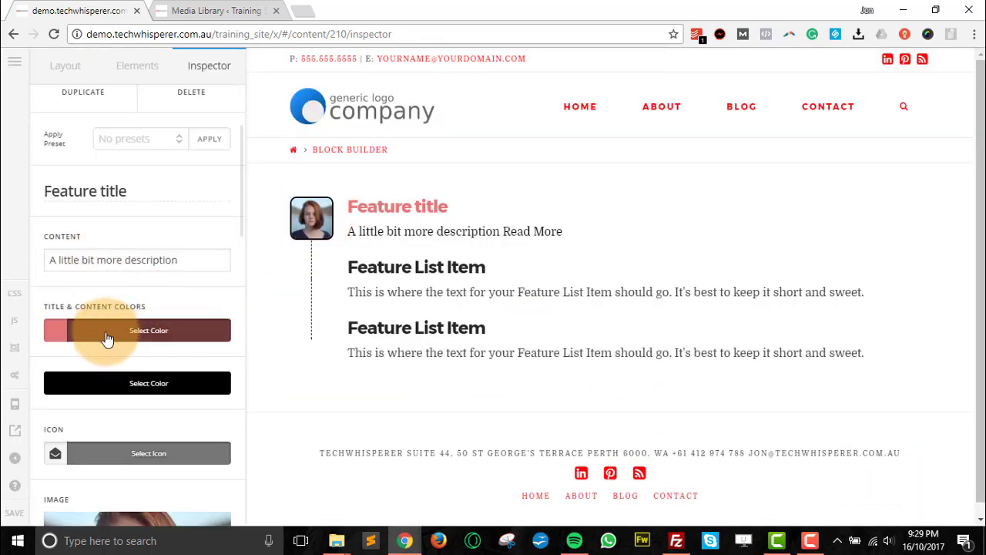
scroll(154, 286, up, 2)
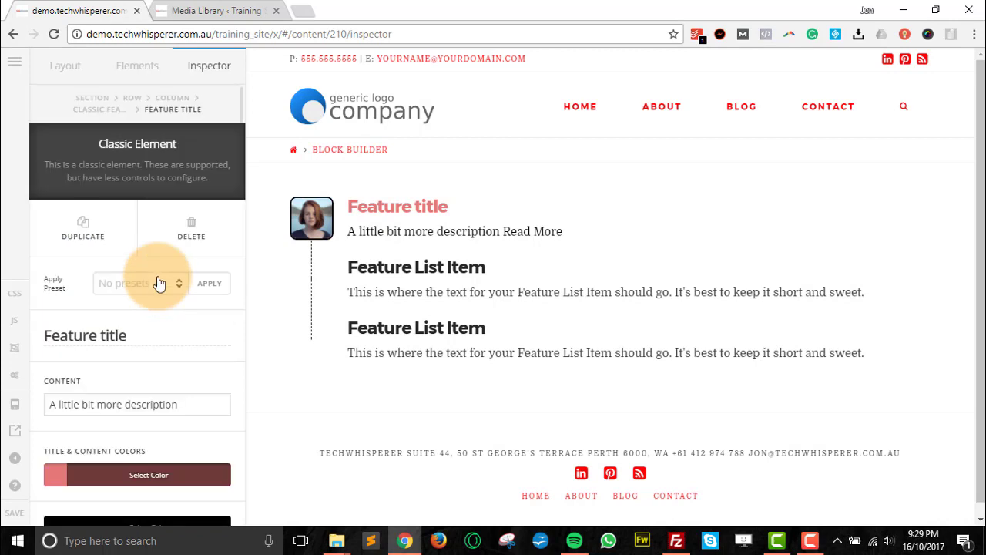
click(385, 225)
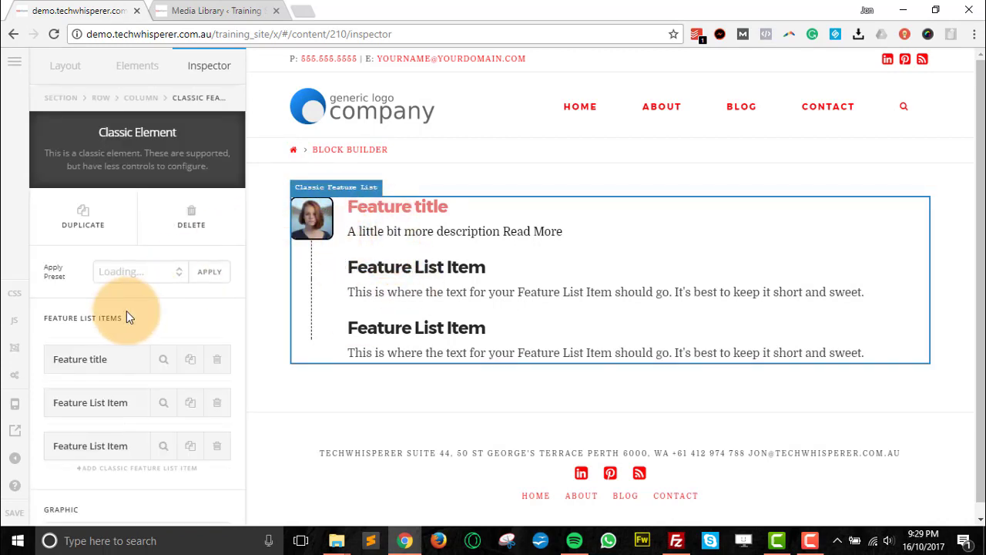
scroll(55, 292, down, 4)
scroll(80, 281, down, 2)
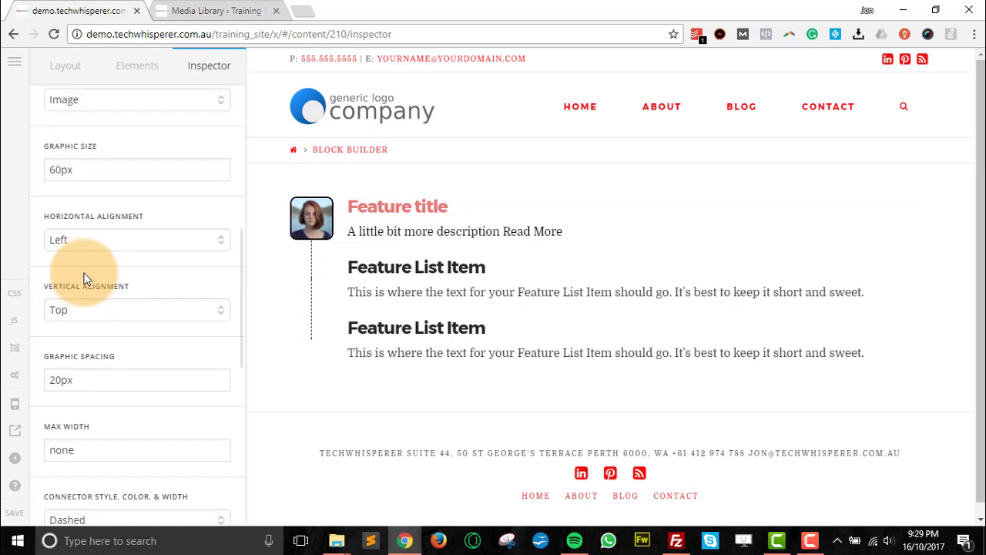
scroll(89, 187, up, 2)
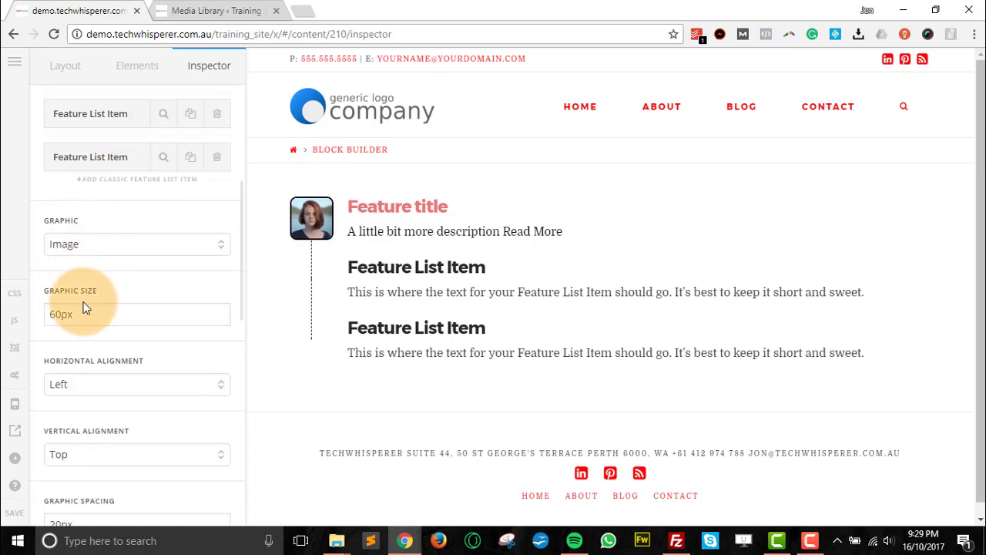
drag(64, 316, 25, 319)
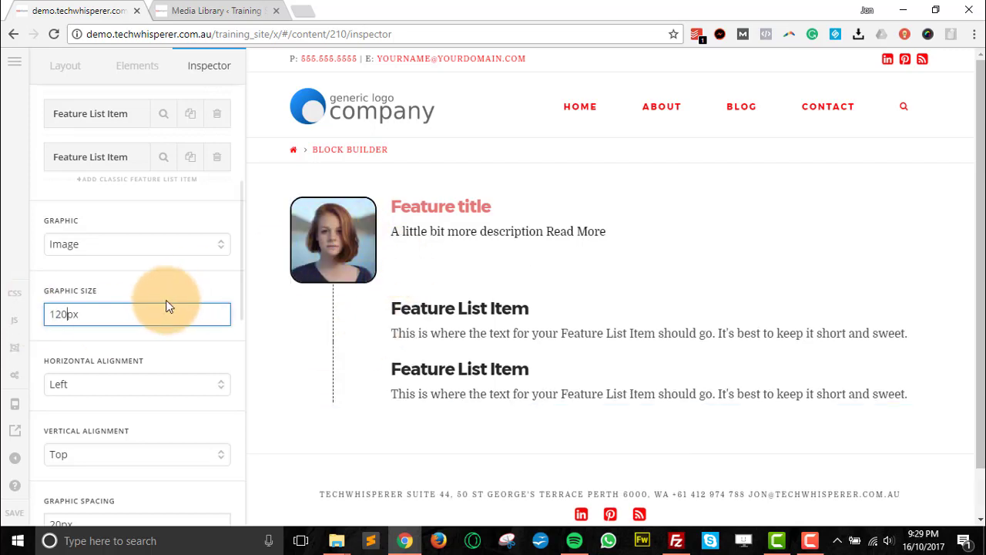
- Try the Right horizontal alignment for the feature list and set it back to Left
scroll(169, 308, down, 2)
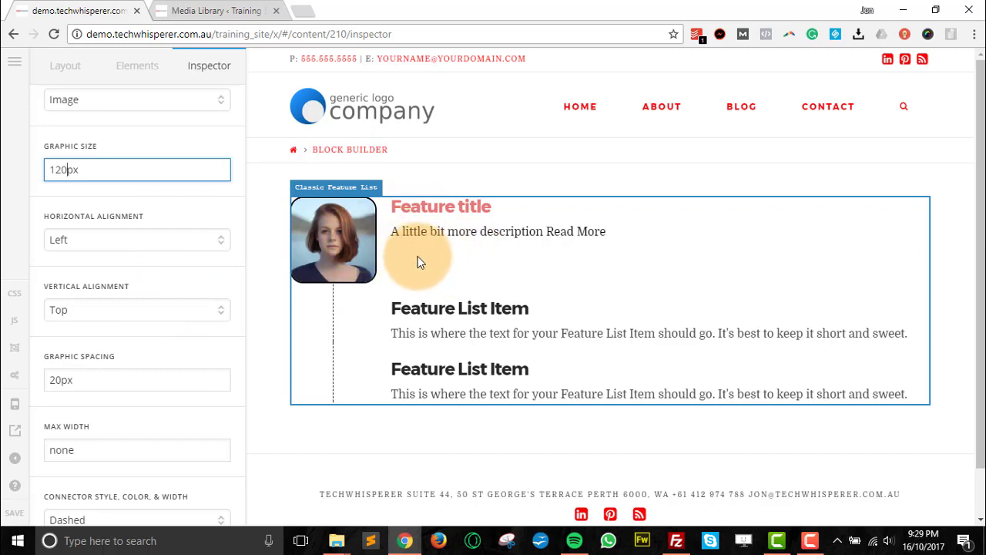
click(222, 245)
click(155, 274)
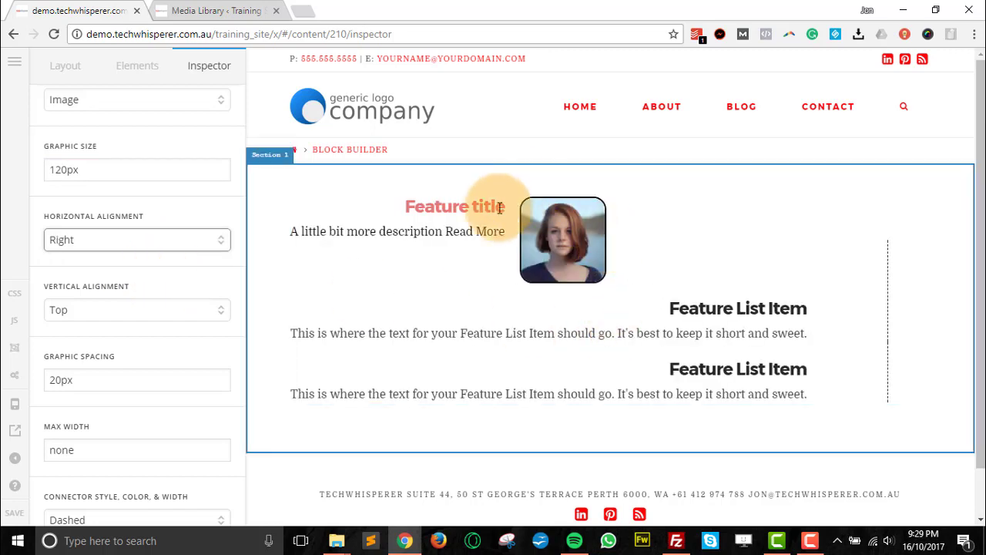
click(217, 240)
click(101, 259)
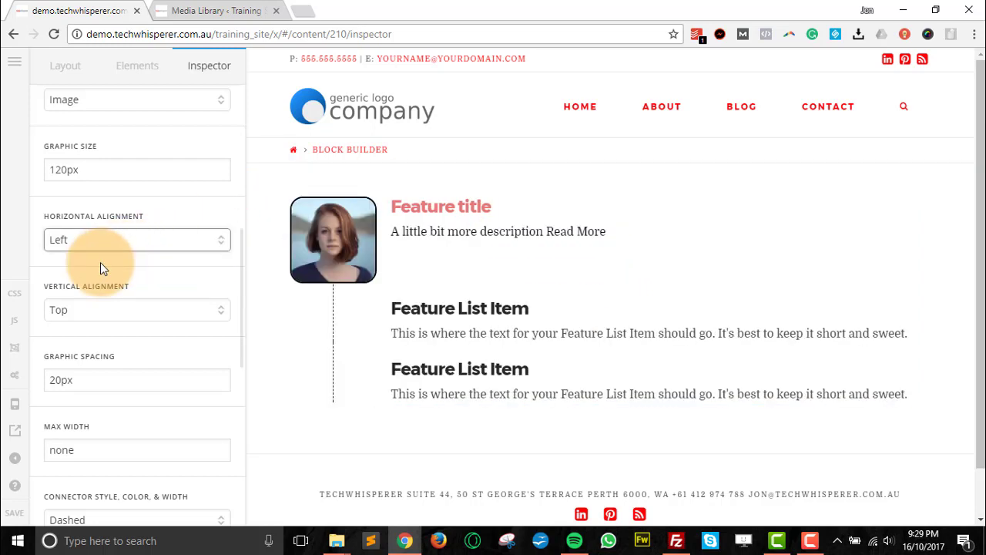
- Set the feature list's vertical alignment to Middle
click(218, 312)
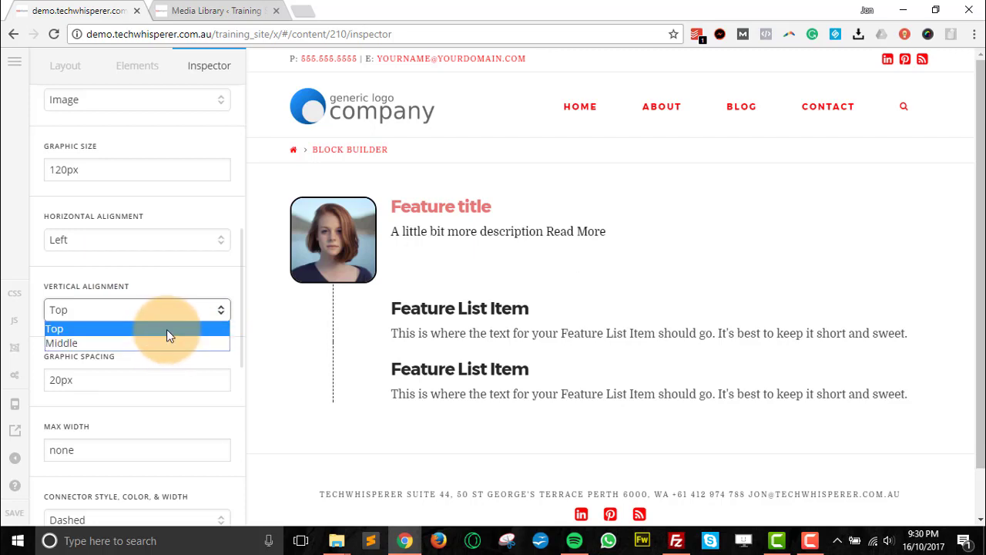
click(162, 342)
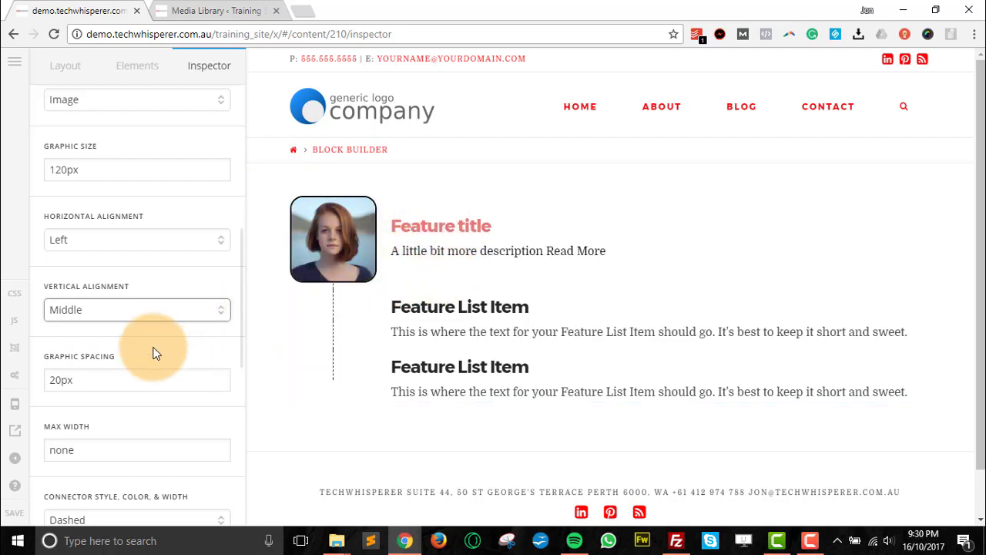
- Switch the feature list's graphic type to Icon
scroll(115, 308, down, 2)
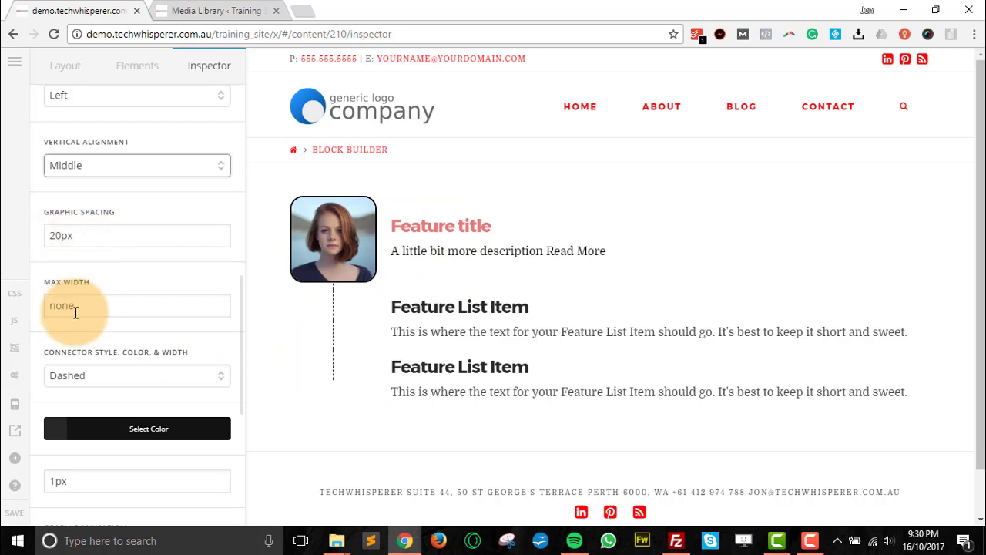
scroll(132, 228, down, 2)
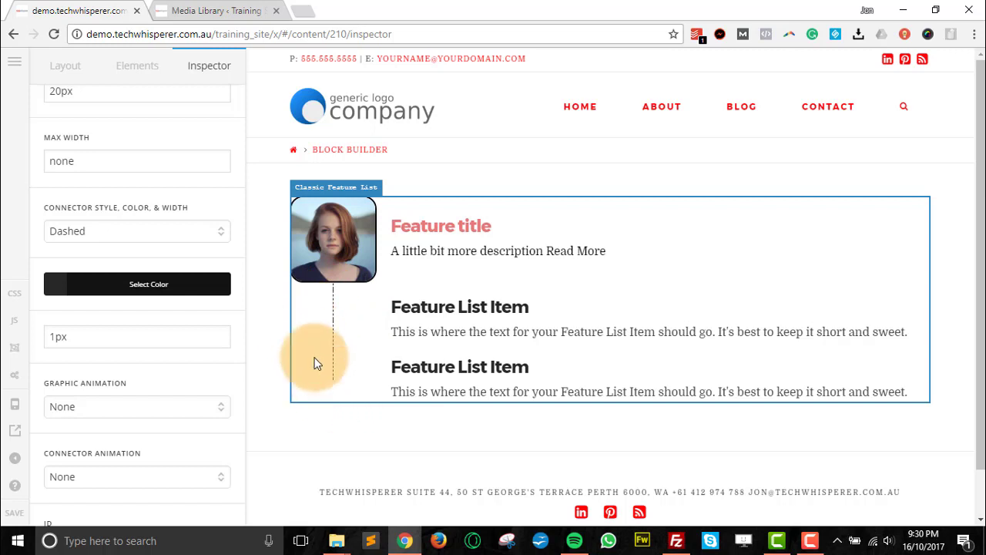
scroll(106, 247, up, 6)
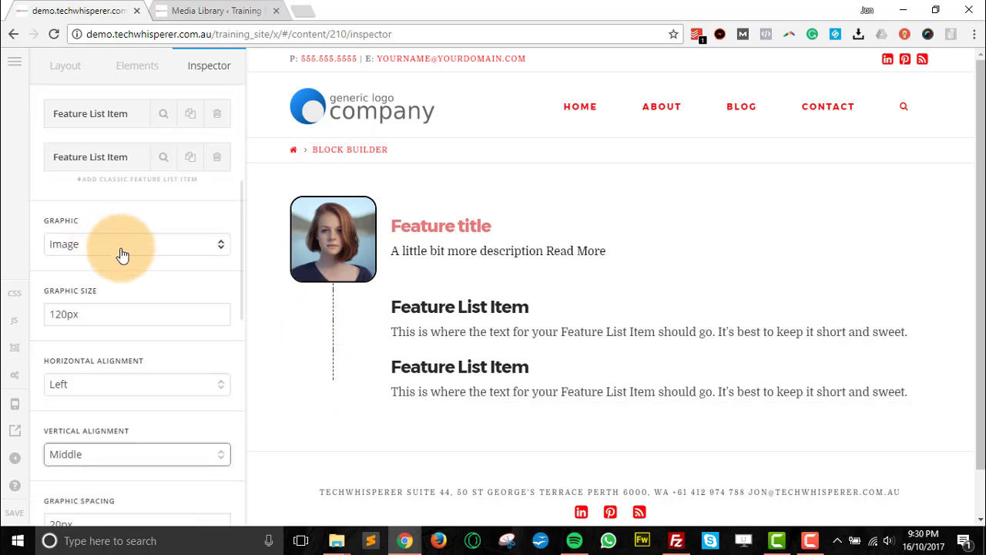
click(213, 247)
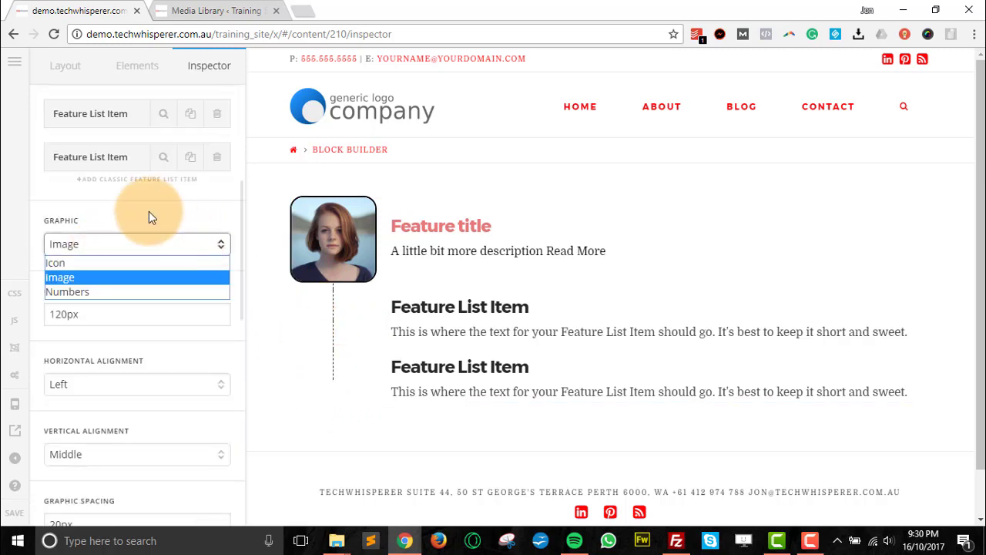
click(74, 271)
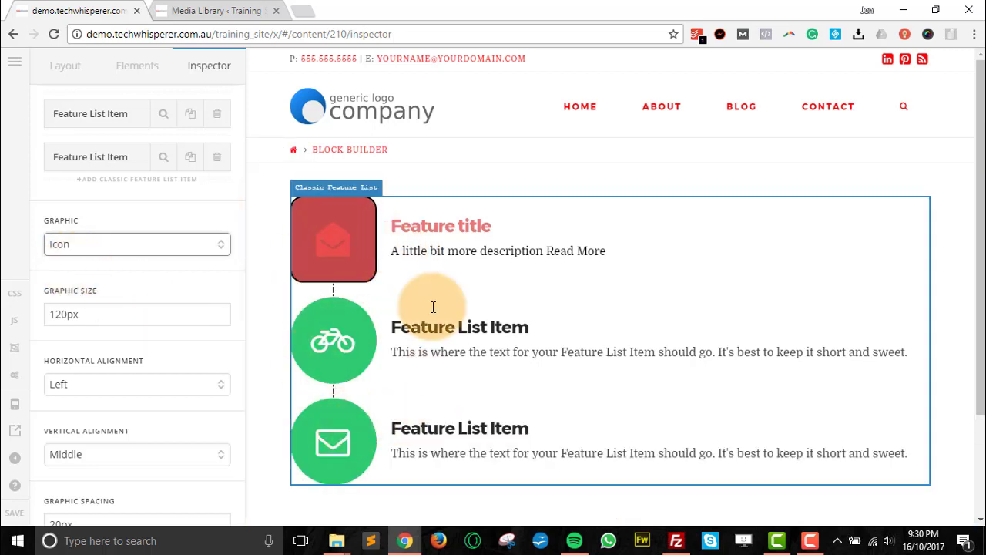
- Set the feature list's connector style to Dotted
scroll(140, 302, down, 2)
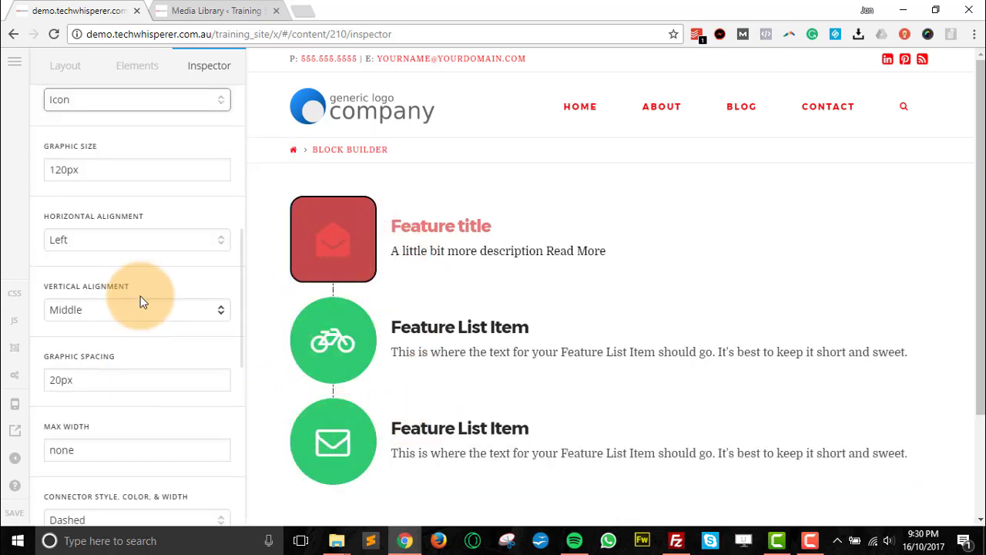
scroll(140, 302, down, 4)
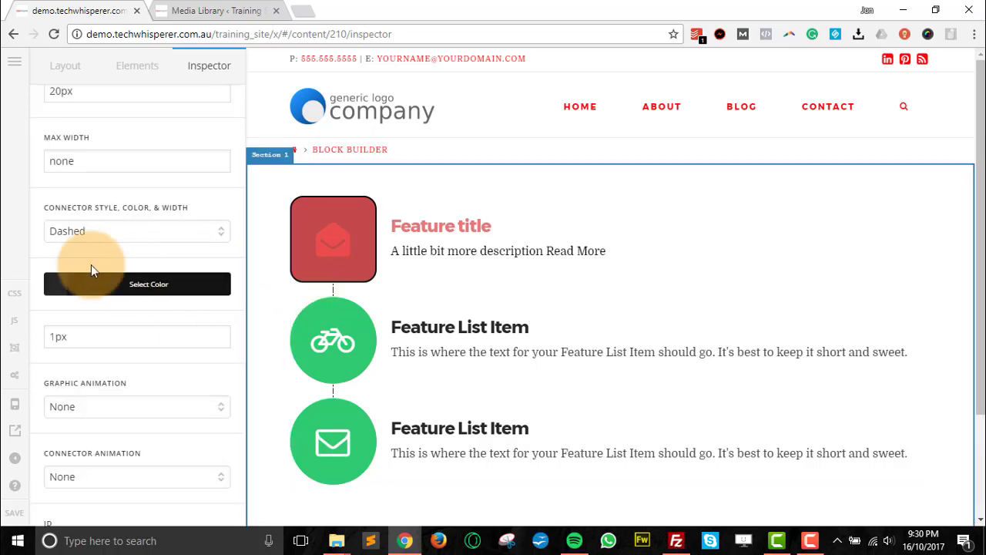
click(93, 231)
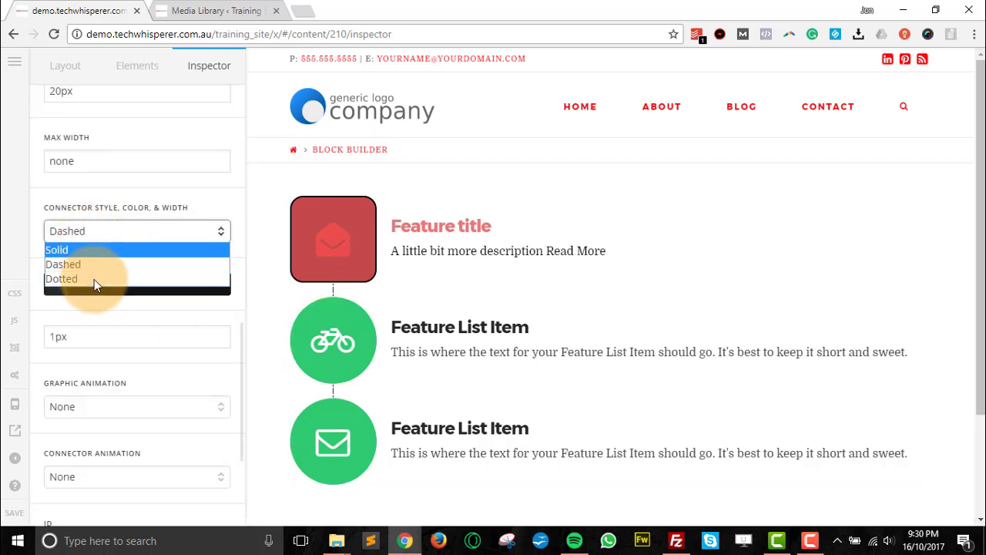
click(93, 279)
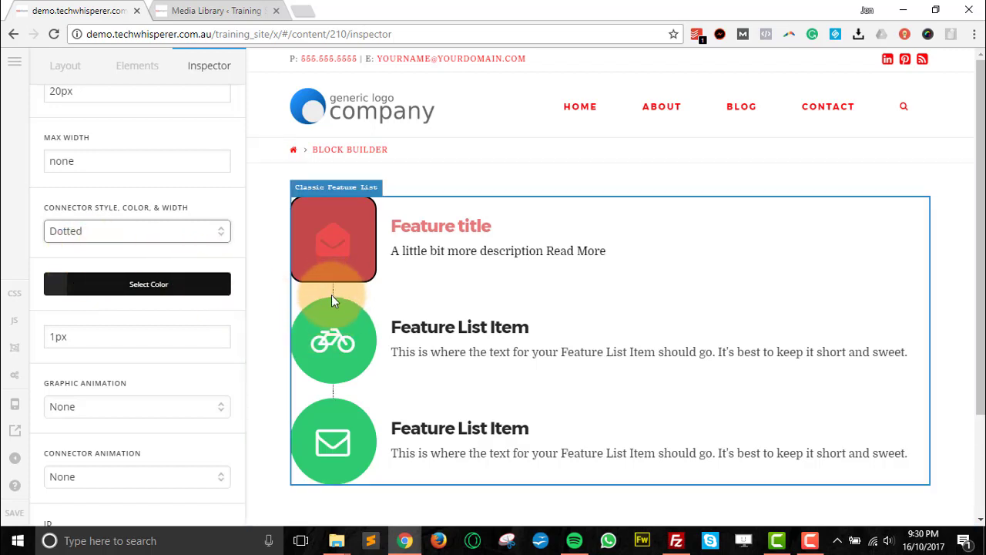
- Change the connector line's color to a fully saturated olive yellow
click(150, 297)
mouse_move(301, 121)
mouse_down()
mouse_move(323, 143)
mouse_move(379, 159)
mouse_up()
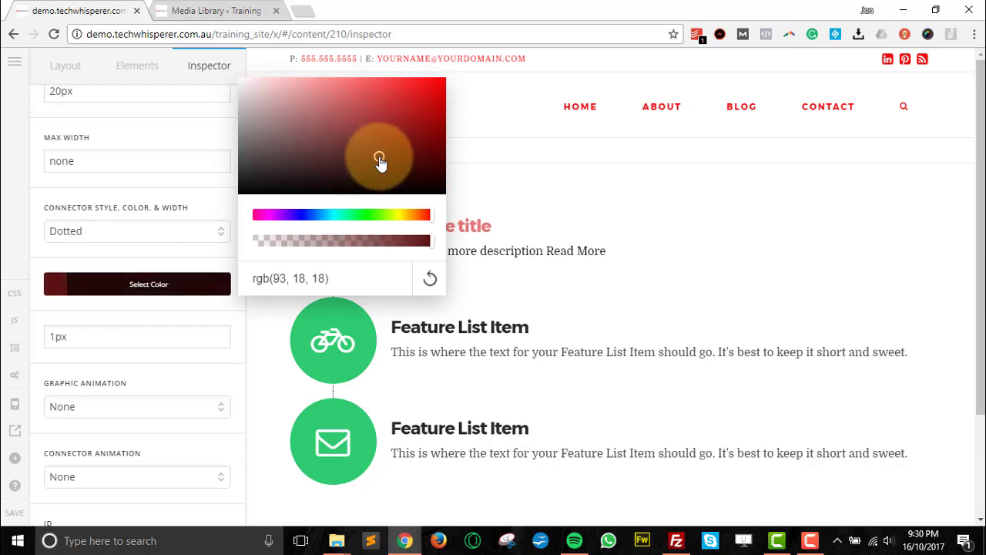
click(410, 218)
drag(406, 224, 402, 218)
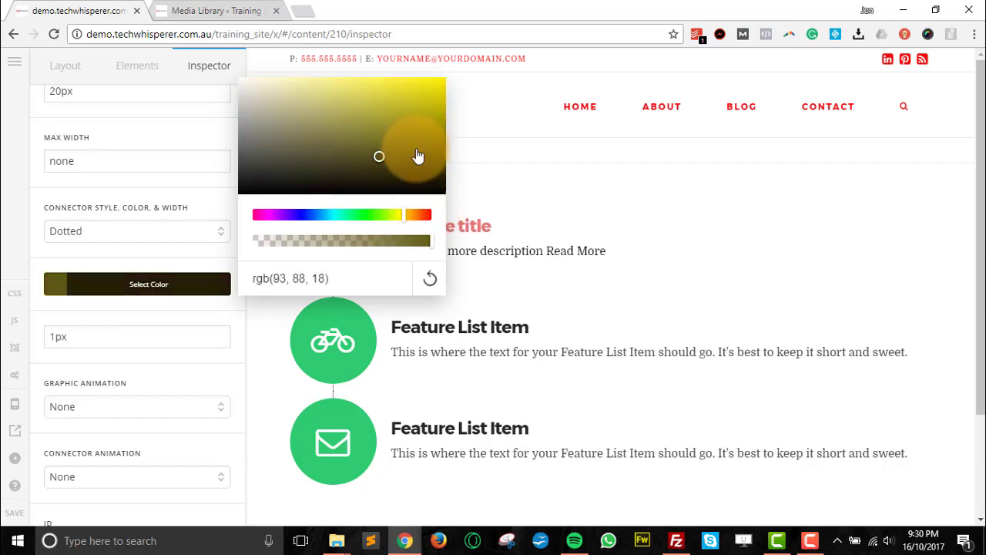
drag(418, 154, 446, 132)
click(147, 285)
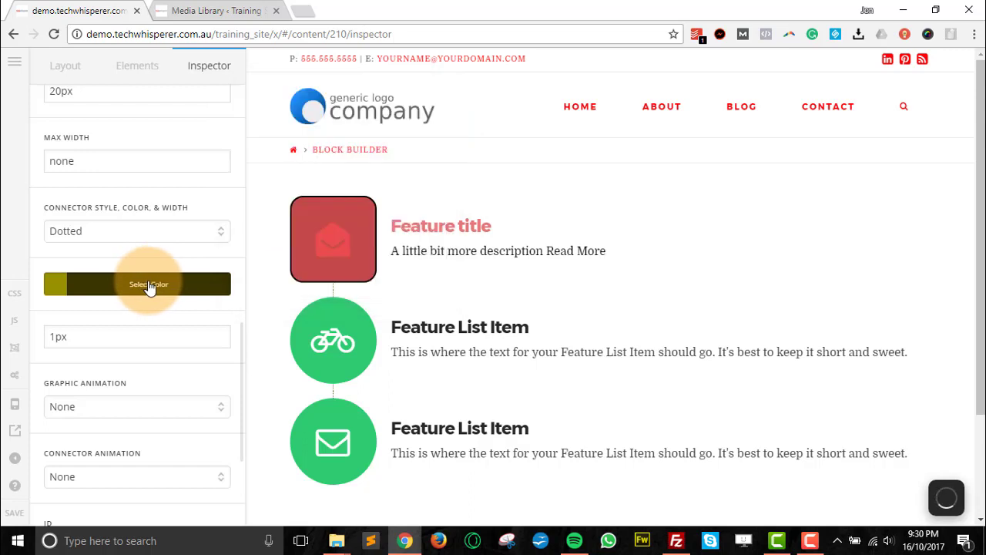
- Set the connector width to 5px
scroll(126, 312, down, 2)
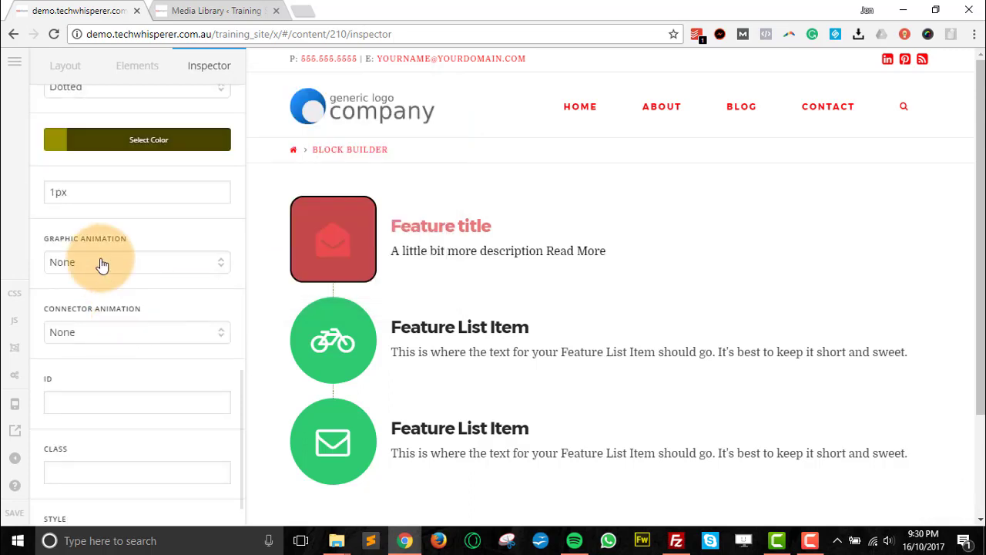
double_click(45, 192)
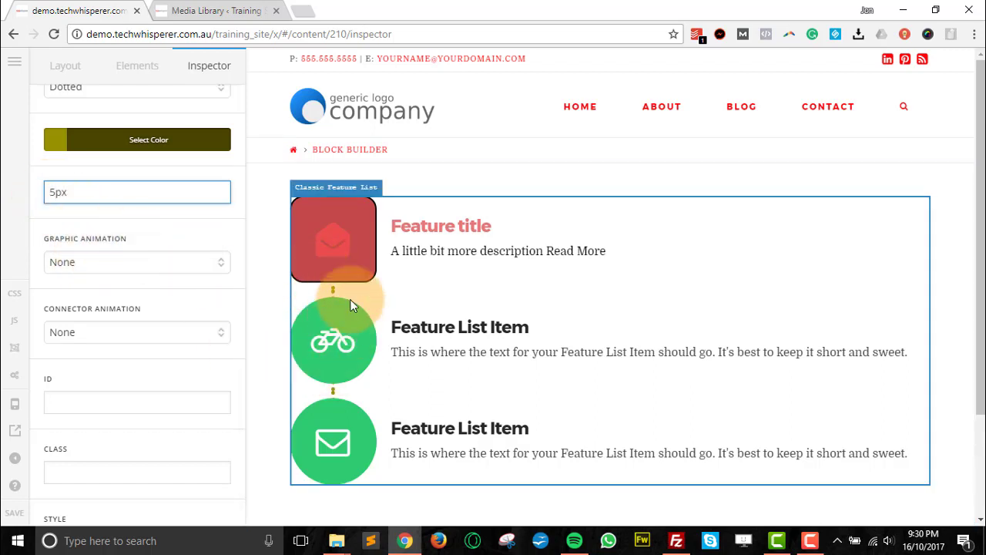
- Set the connector style to Dashed and its width to 2px
scroll(127, 244, up, 2)
click(116, 231)
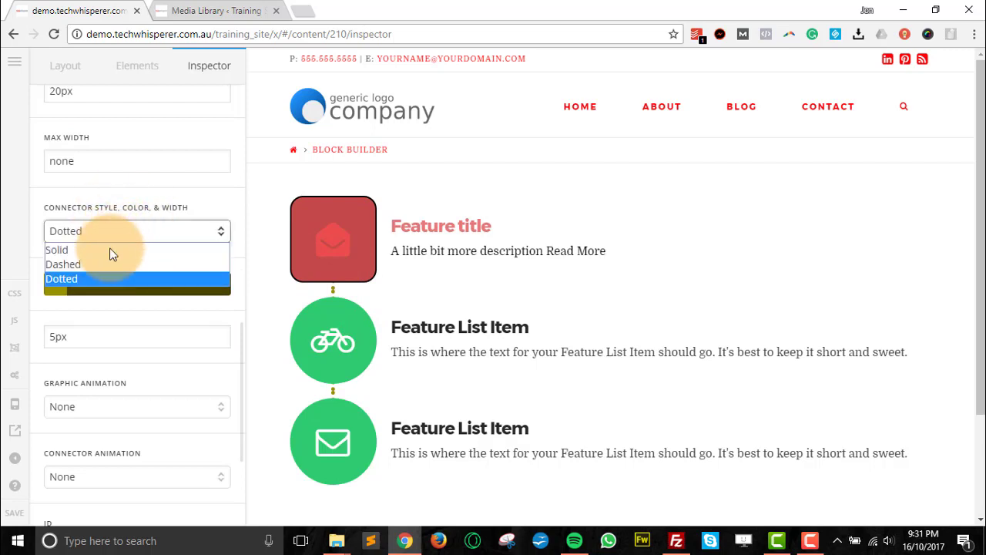
click(109, 266)
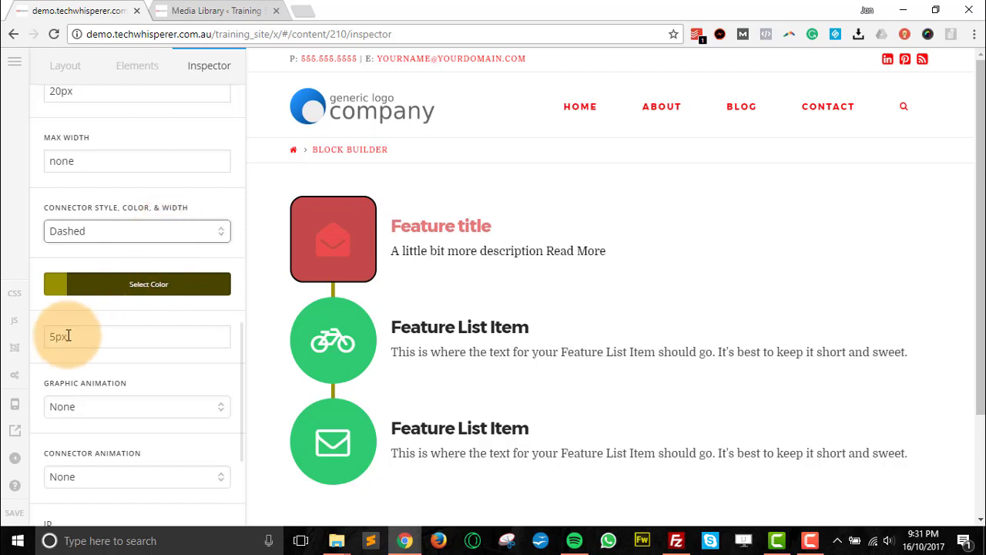
drag(58, 337, 42, 338)
text(2)
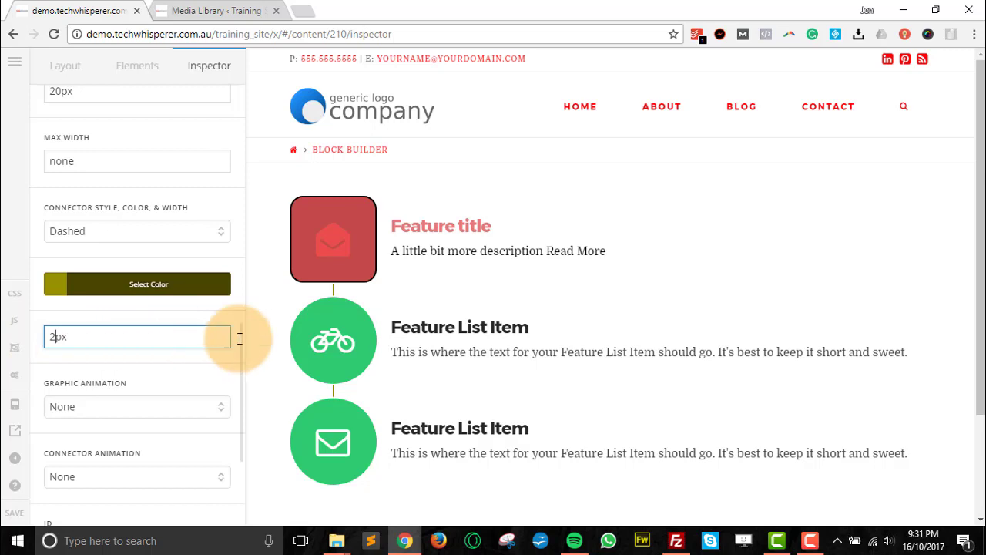
- Set both the graphic animation and the connector animation of the feature list to Wobble
scroll(173, 354, down, 2)
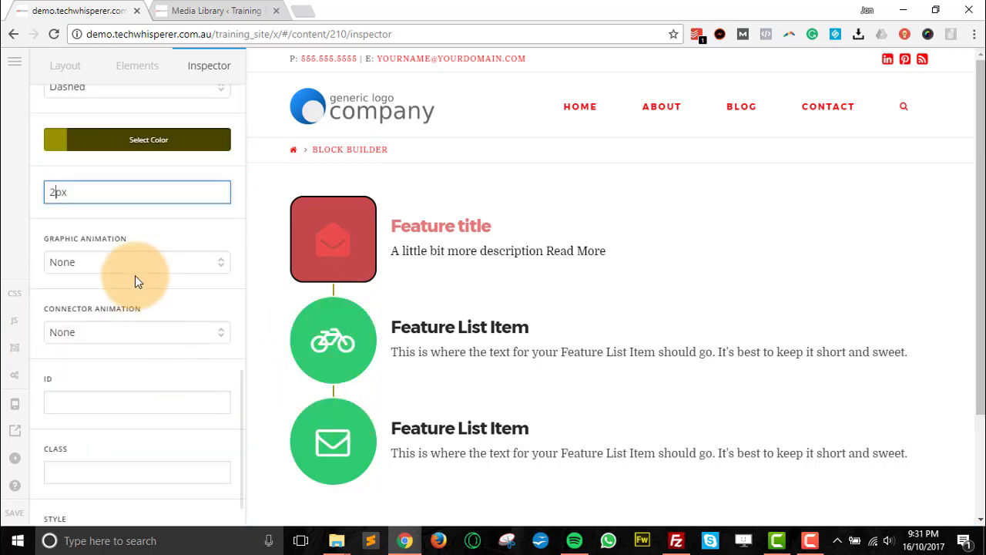
click(215, 263)
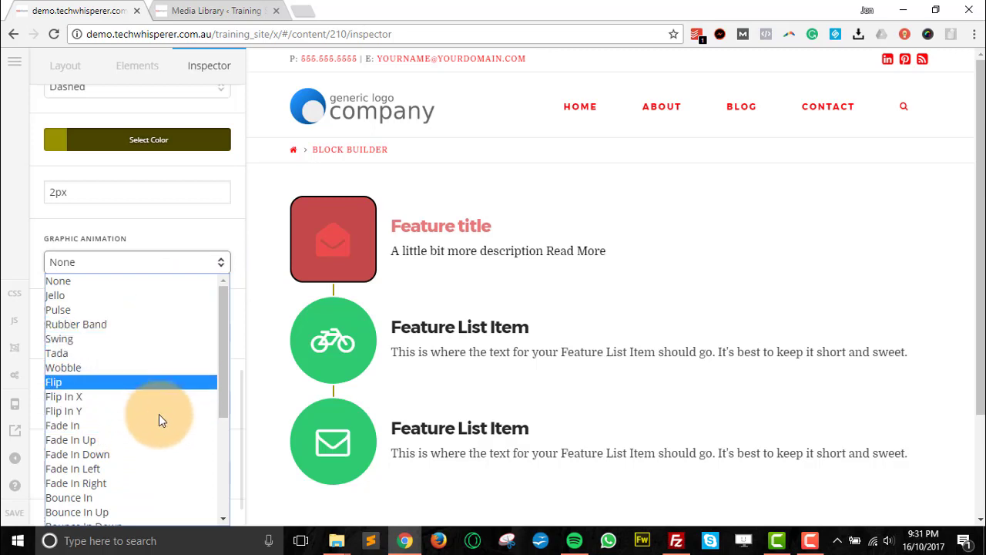
click(150, 367)
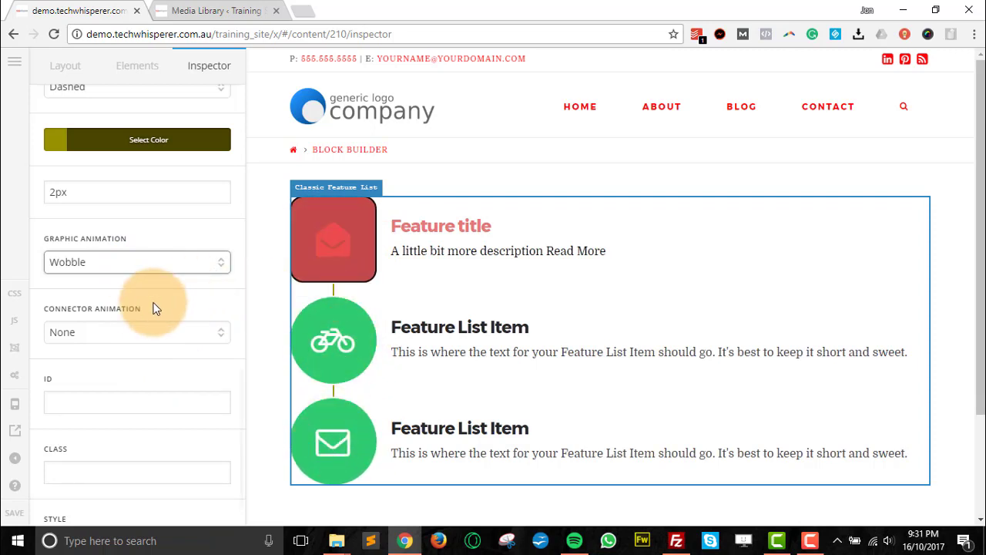
scroll(144, 308, down, 1)
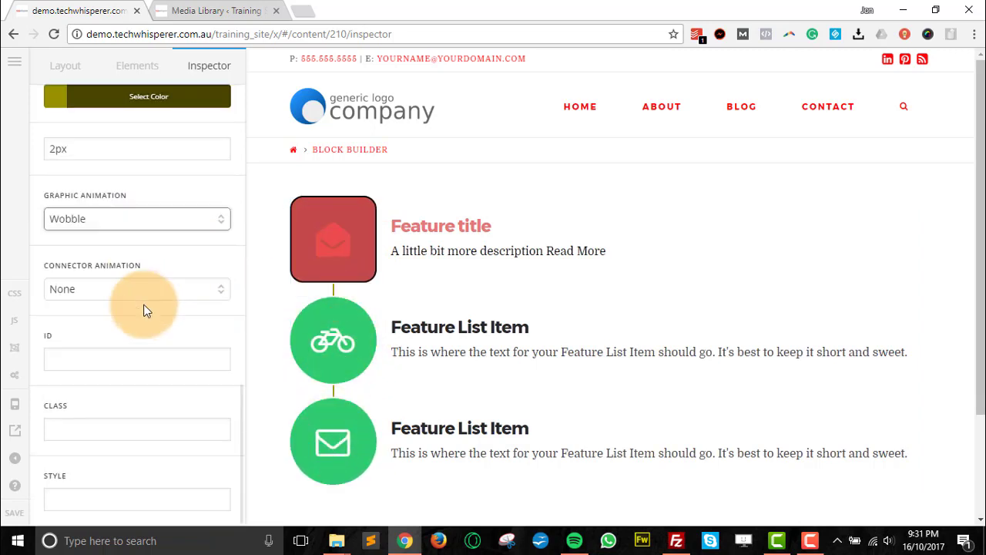
click(213, 290)
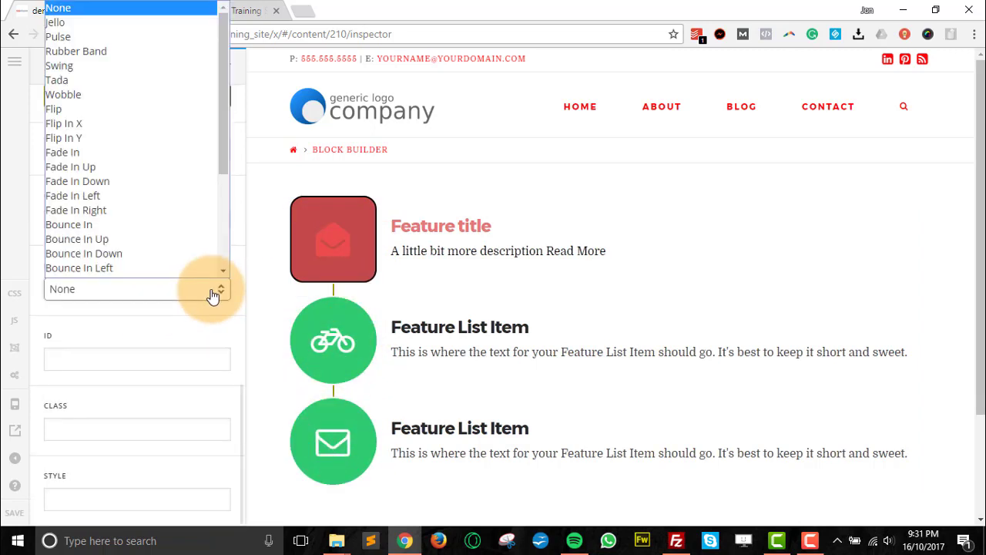
click(90, 95)
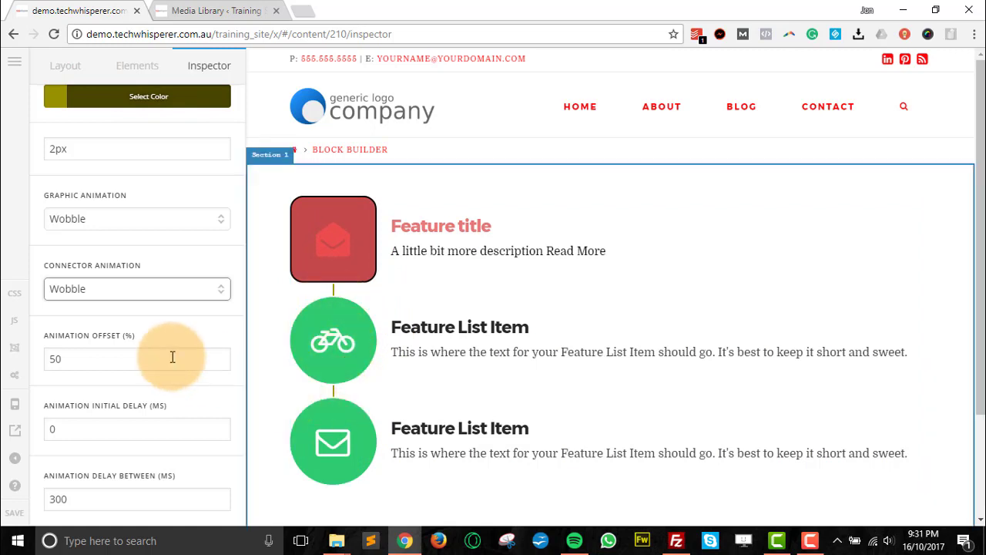
- Set the feature list's animation offset to 200%
double_click(55, 359)
scroll(176, 318, down, 2)
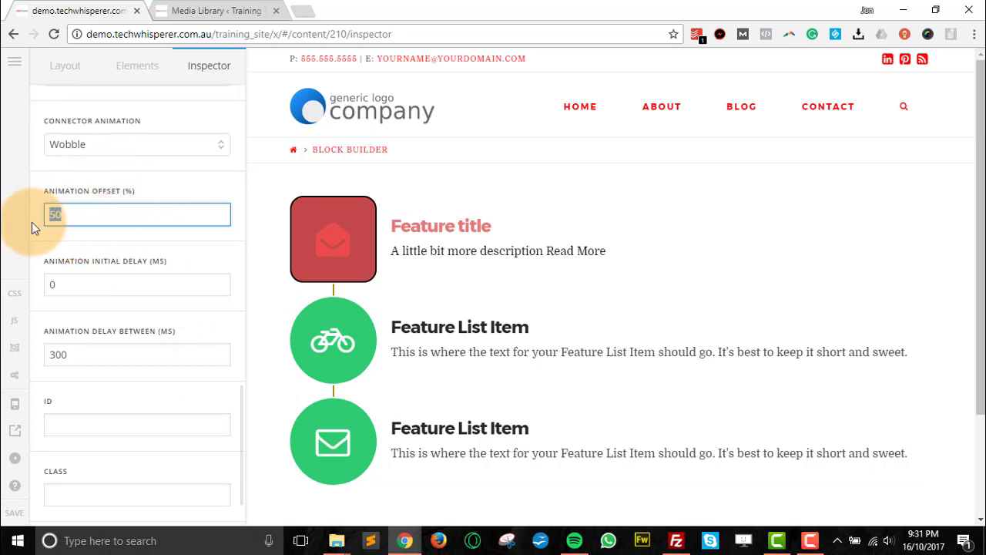
text(200)
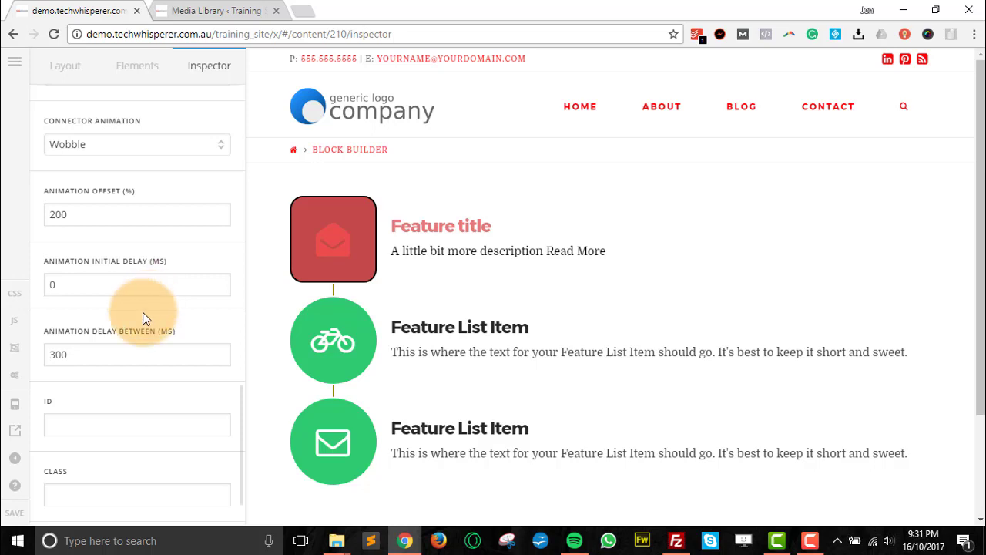
- Try a delay of 1000 ms between the feature list's animations and set it to 200 ms instead
click(45, 285)
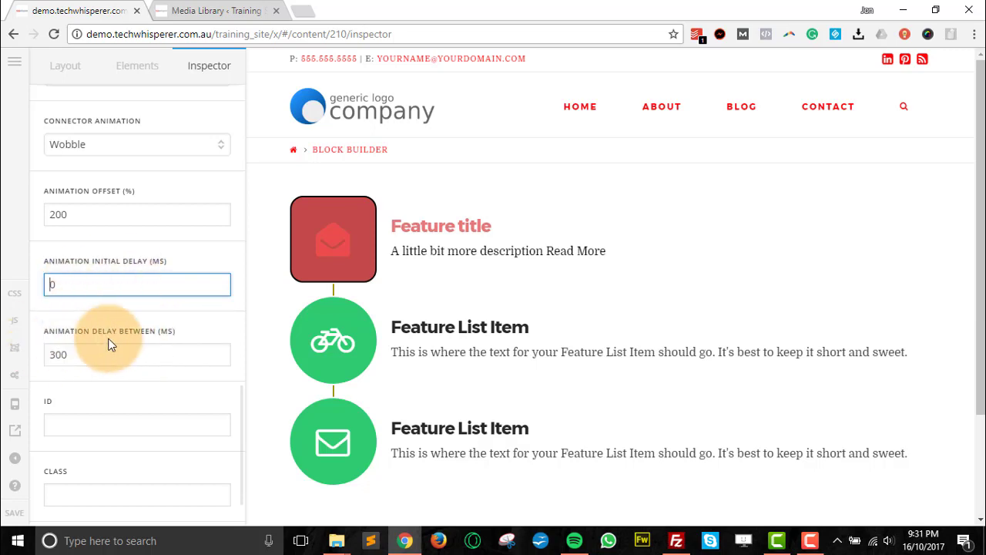
double_click(73, 355)
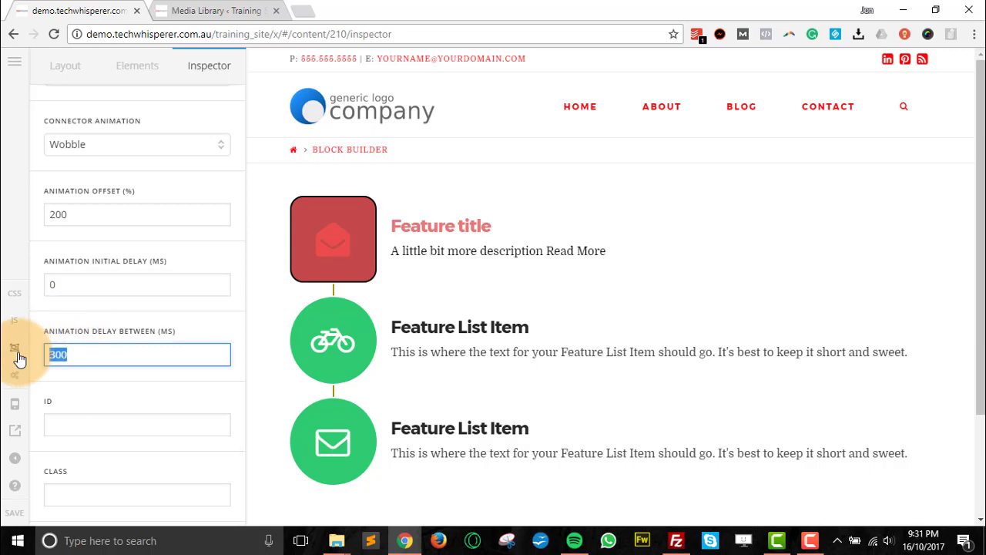
text(1000)
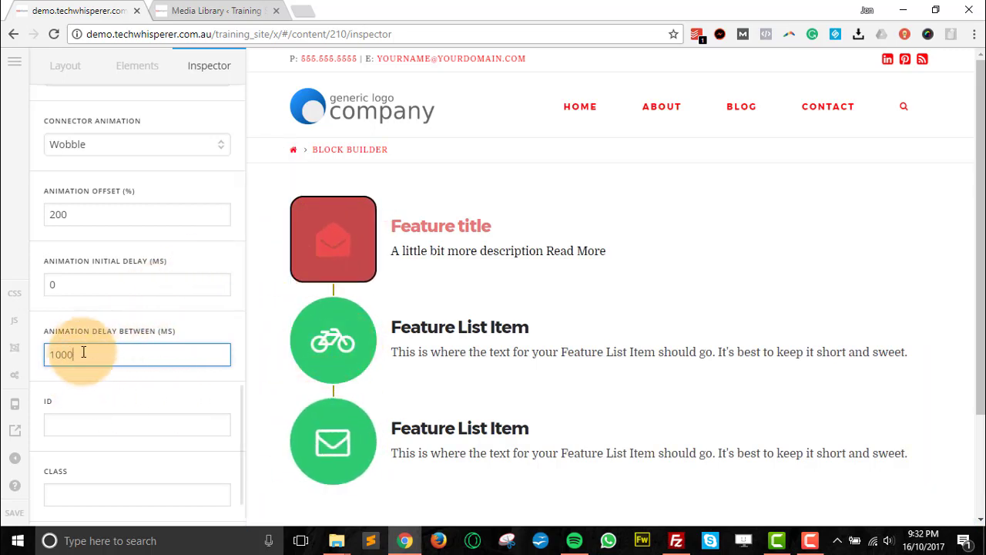
drag(84, 354, 35, 363)
text(200)
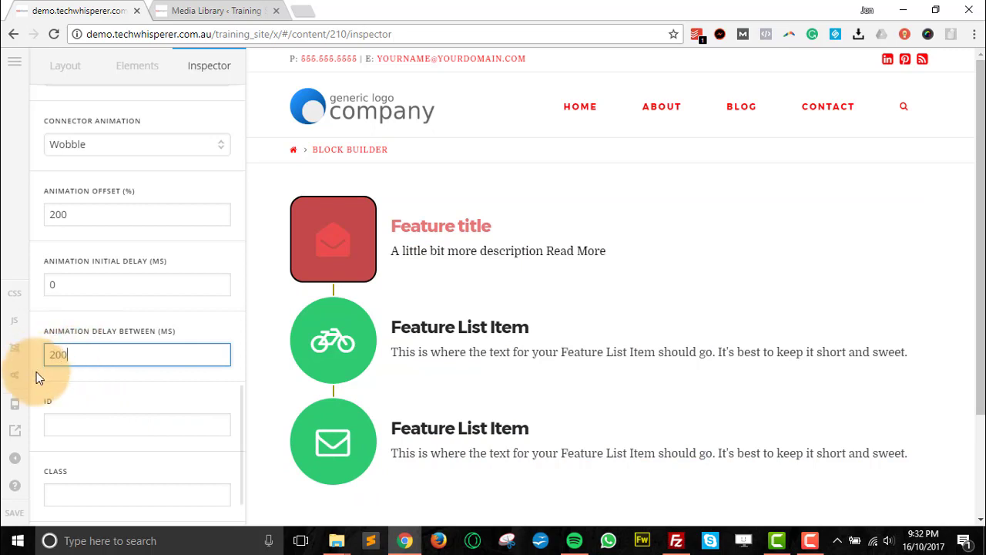
click(56, 378)
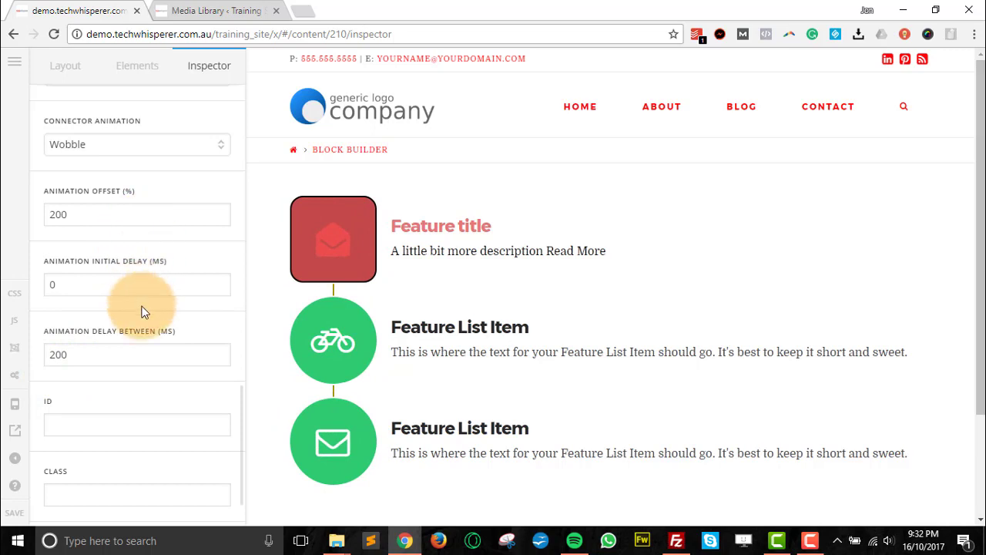
scroll(190, 272, down, 1)
click(73, 357)
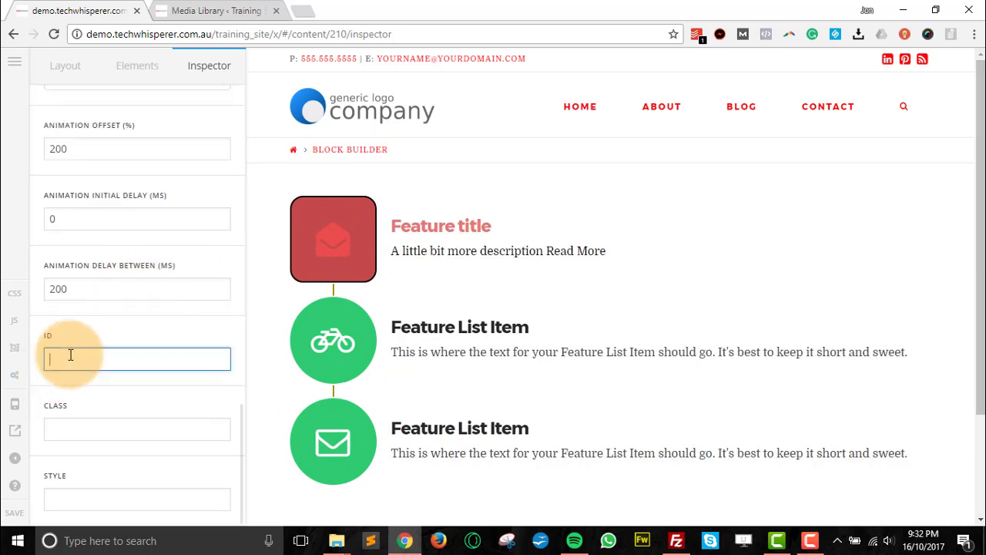
click(86, 430)
click(77, 498)
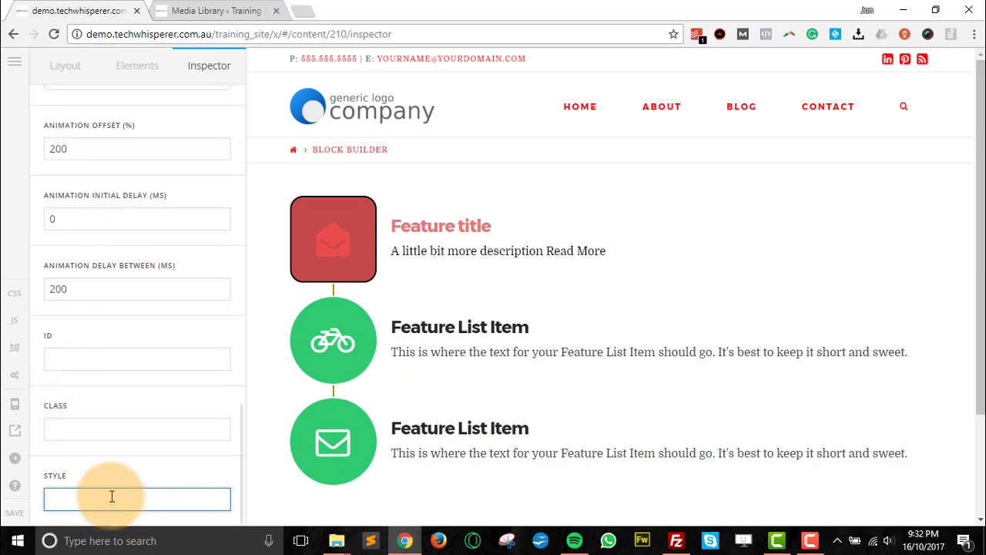